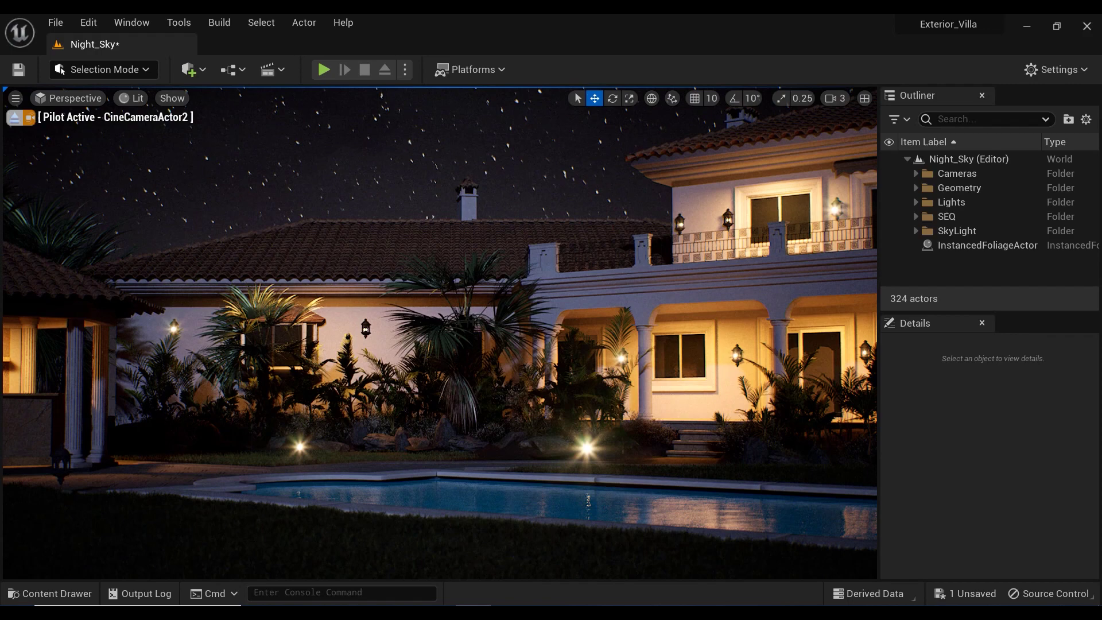
Switch the viewport to look through CineCameraActor1
left_click(75, 98)
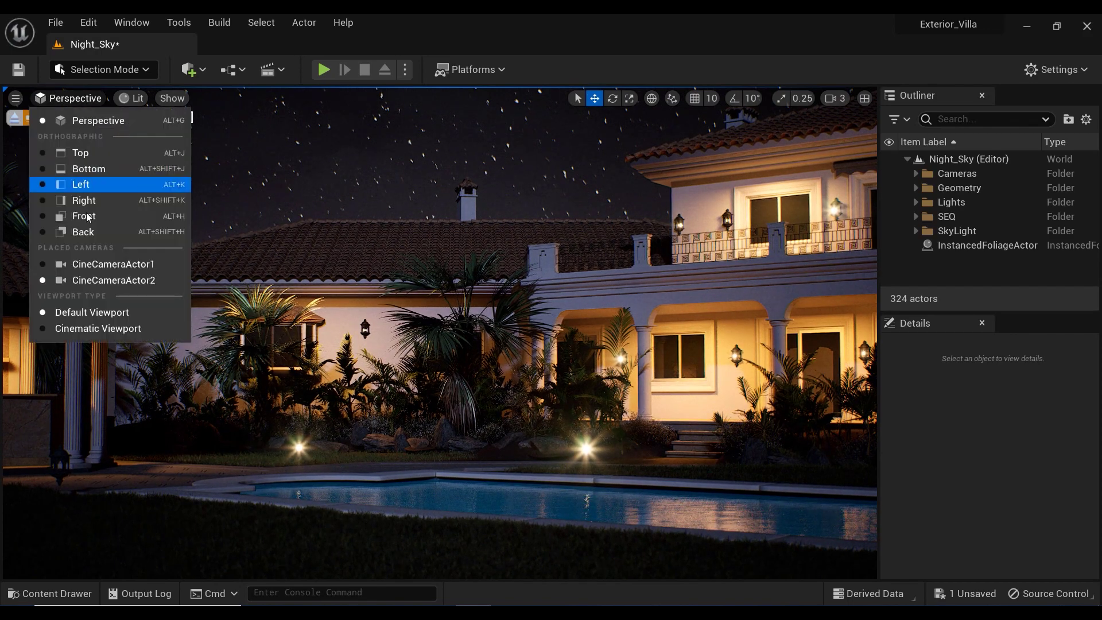
left_click(118, 268)
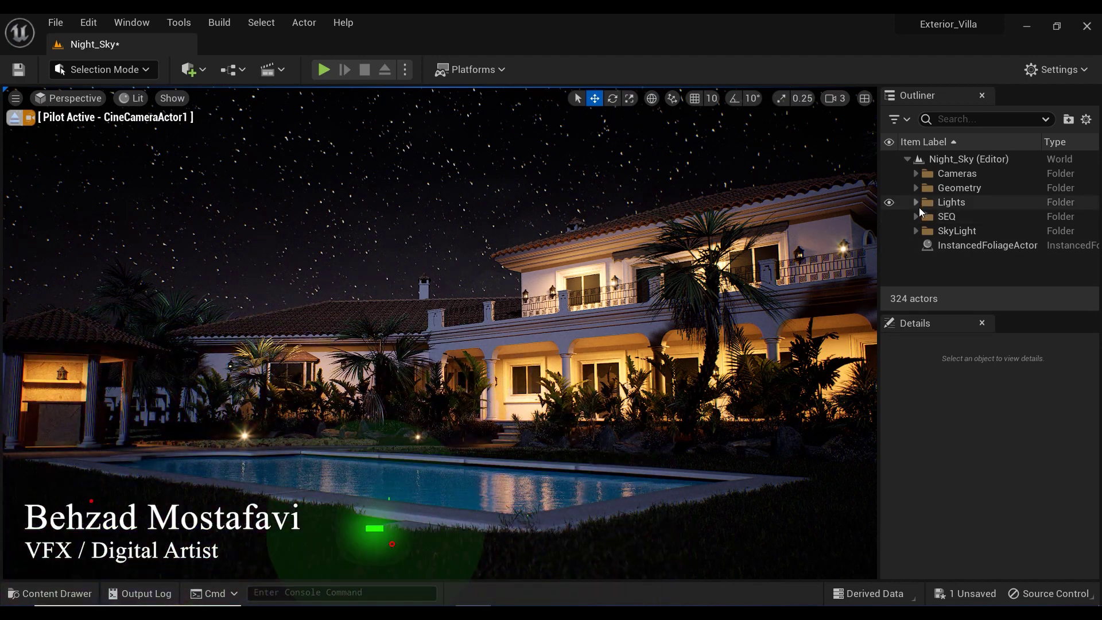
Delete the BP_Sky_Sphere, DirectionalLight and SkyLight actors from the SkyLight folder, keeping the PostProcessVolume
left_click(915, 231)
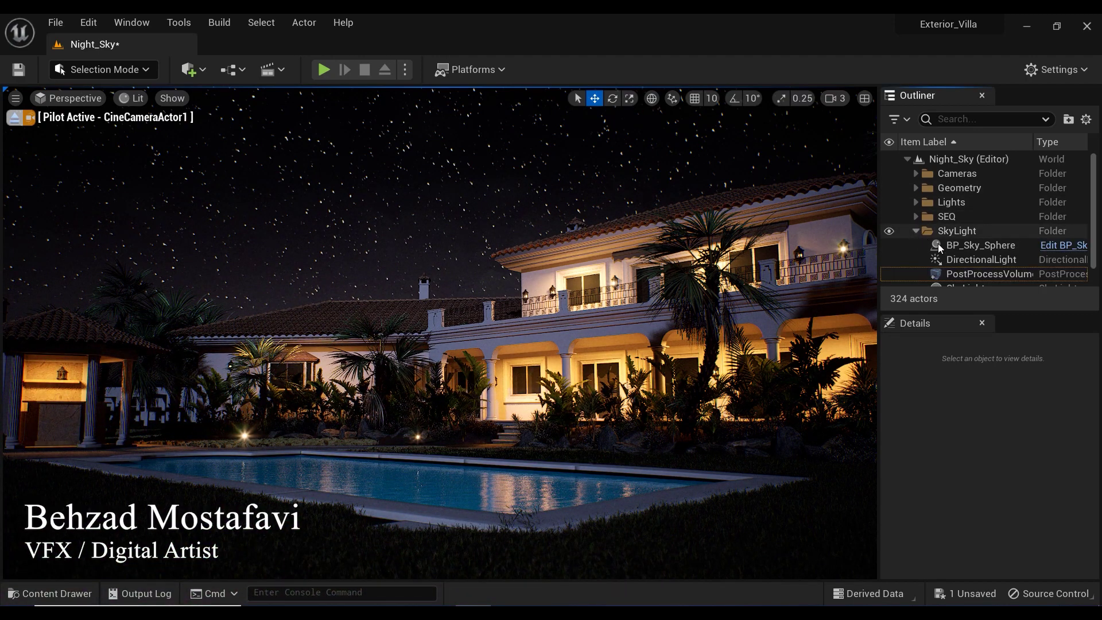
left_click(950, 247)
scroll(948, 251, "down", 1)
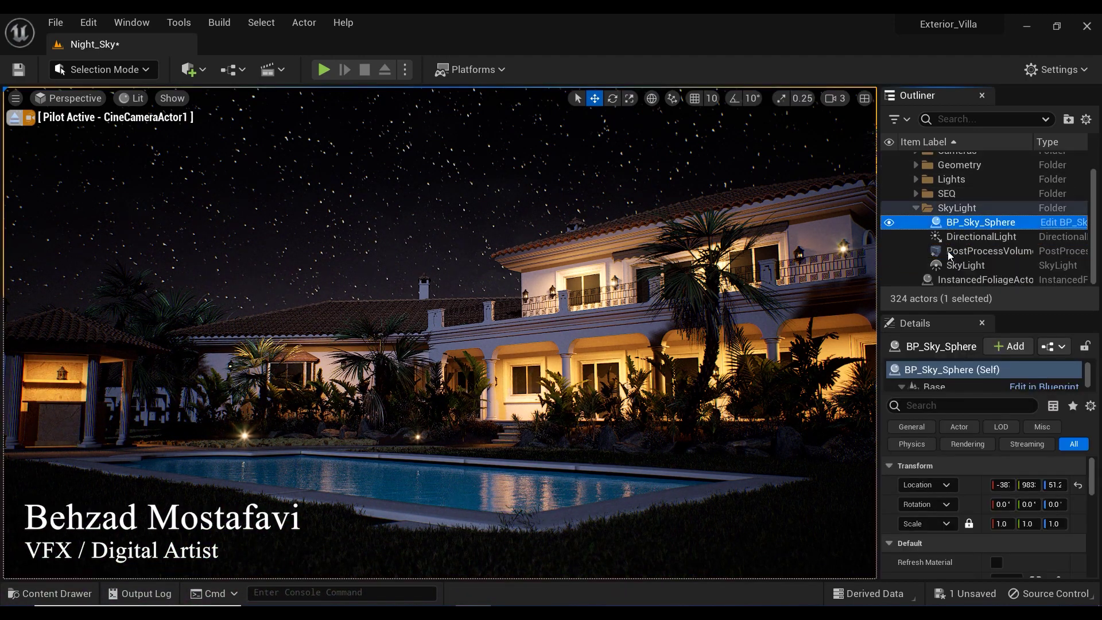
left_click(973, 237, "ctrl")
left_click(979, 265, "ctrl")
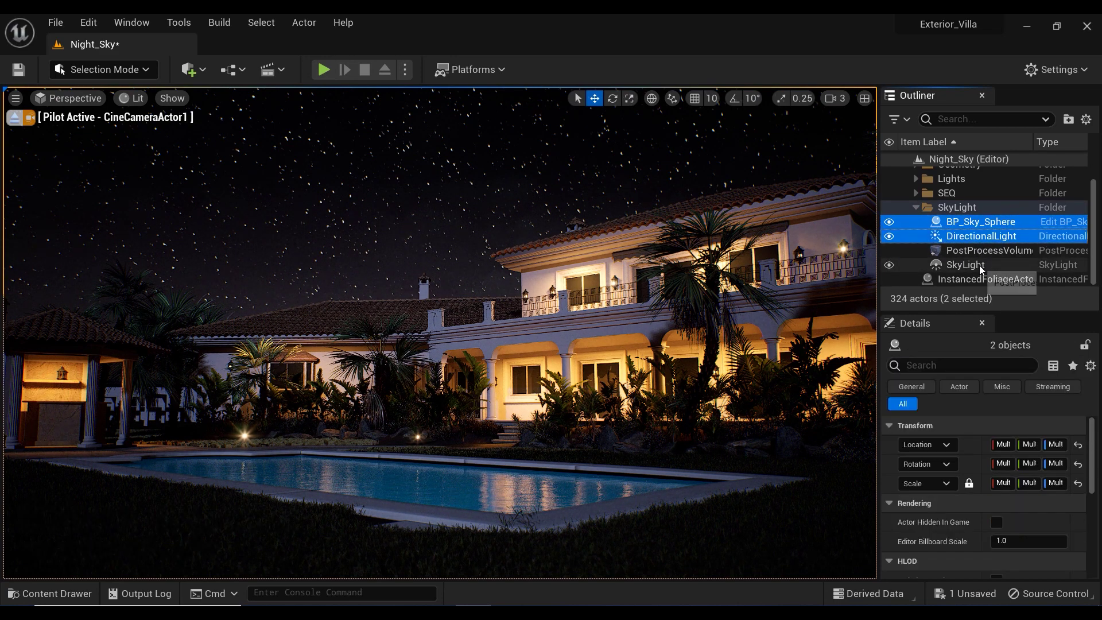
key("Delete")
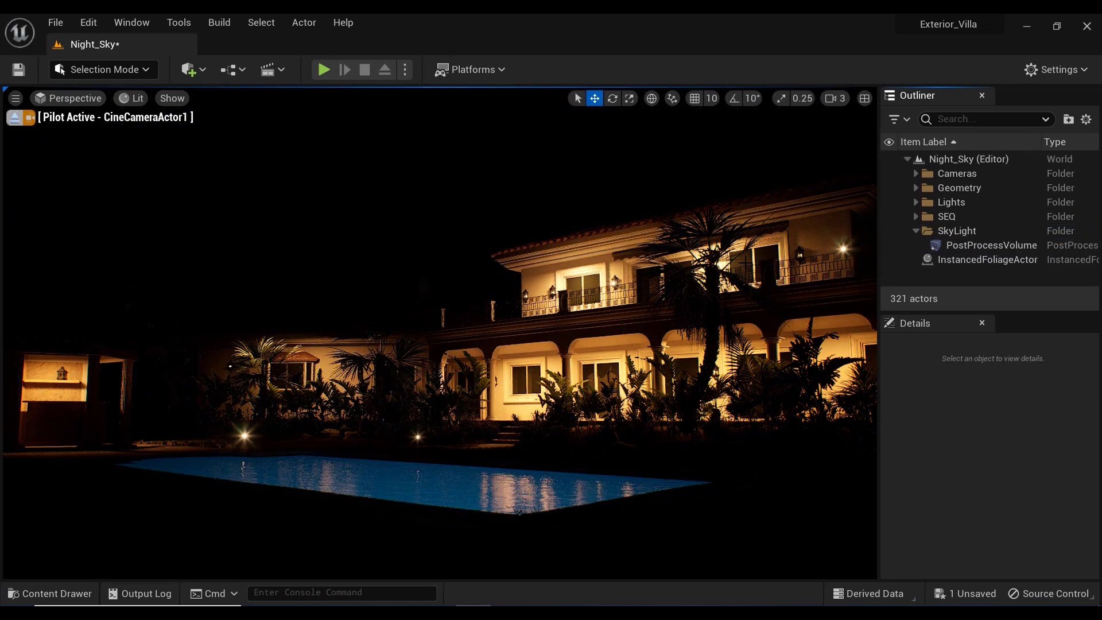
left_click(916, 230)
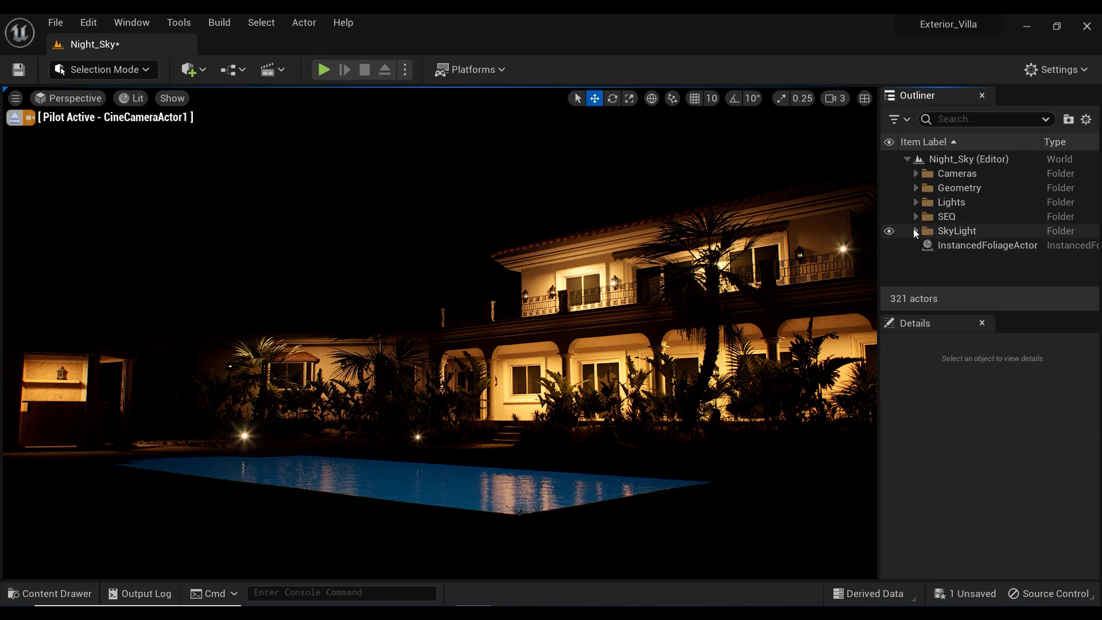
Find BP_Sky_Sphere among the placeable actors with the search "sky" and place it in the level in front of the pool
left_click(143, 20)
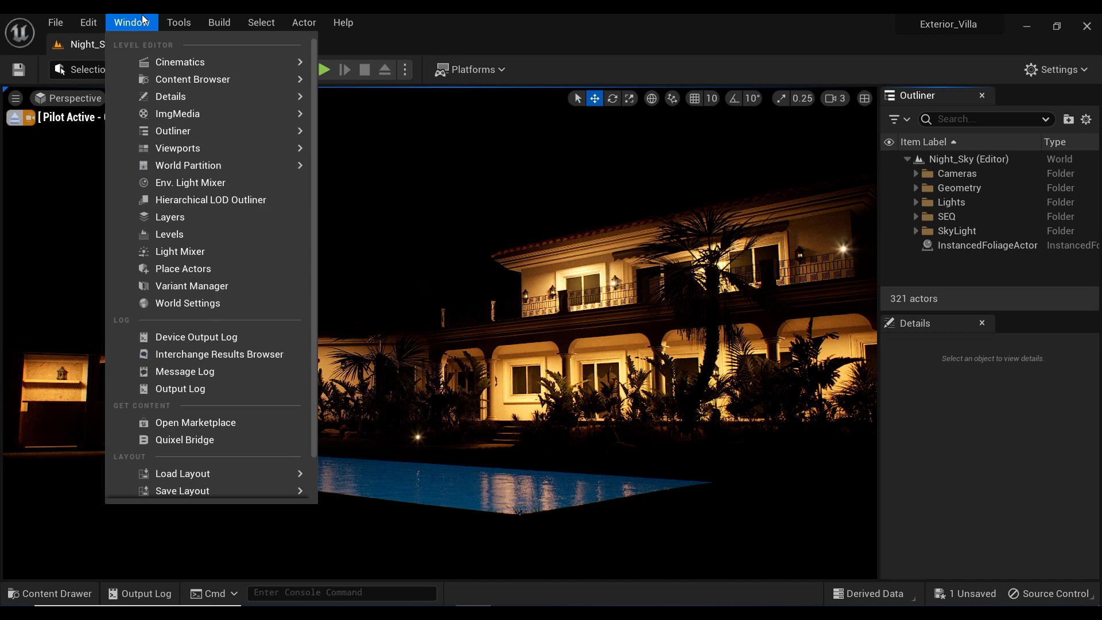
left_click(211, 270)
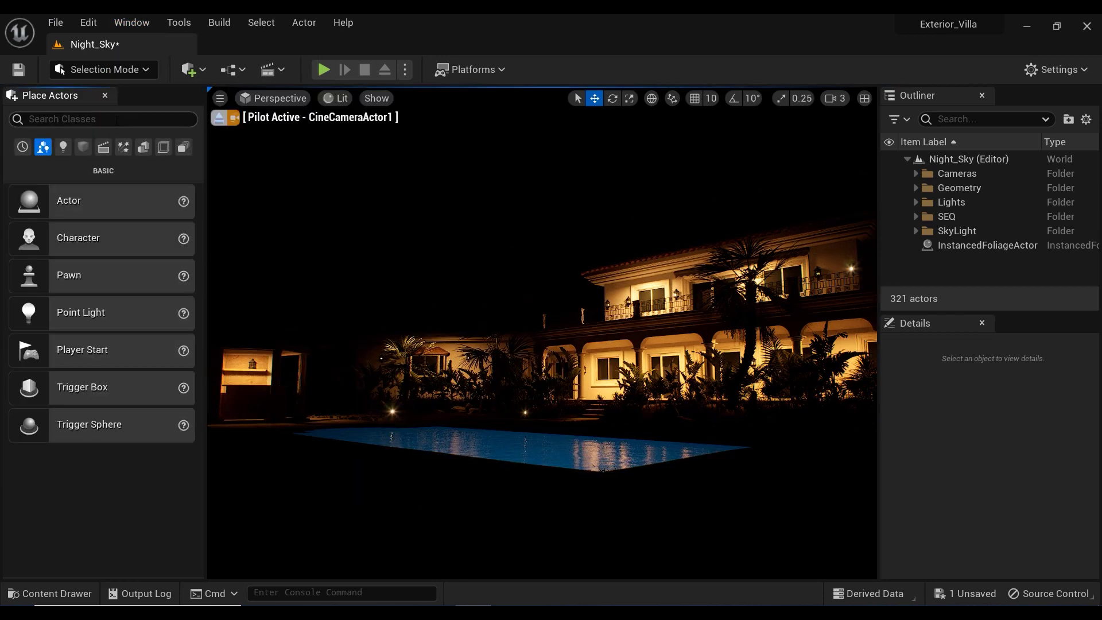
type("sk")
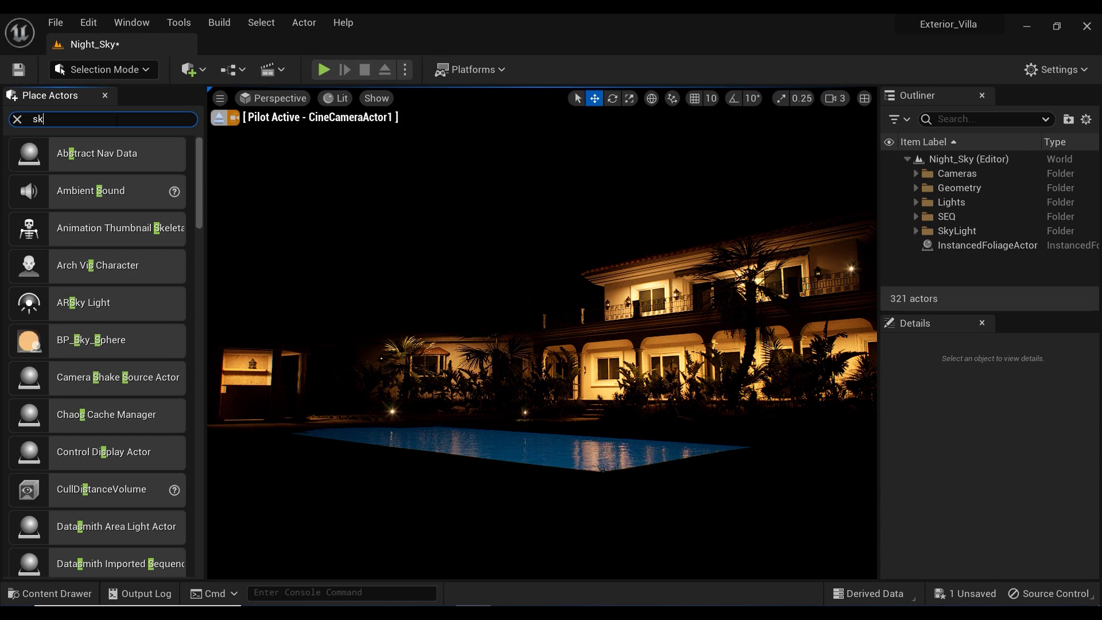
type("y")
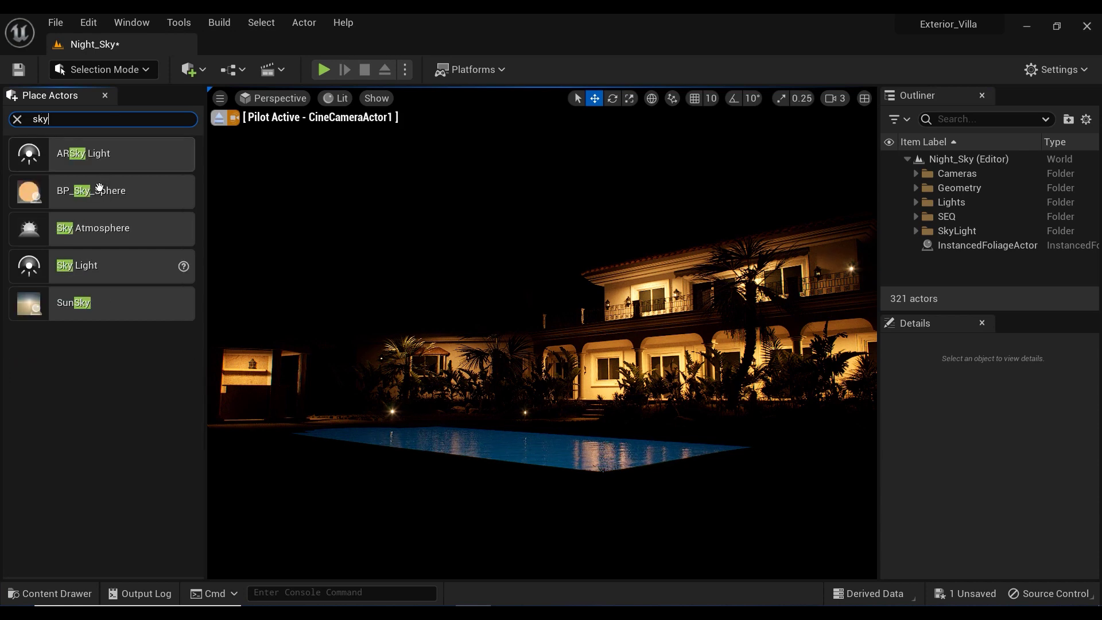
left_click_drag(99, 187, 379, 504)
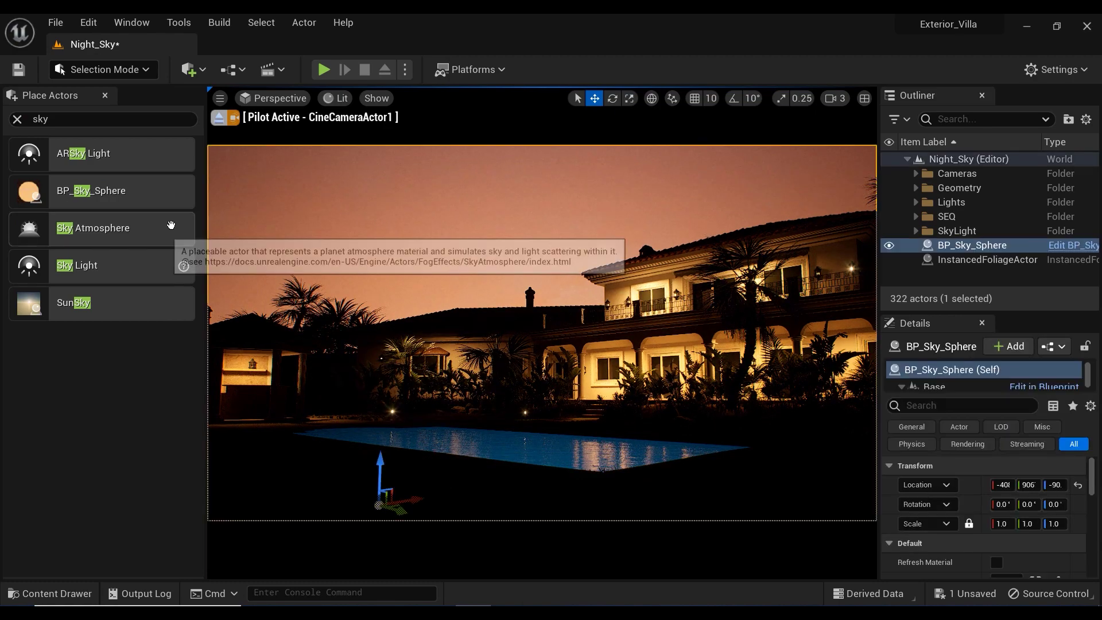
left_click(105, 95)
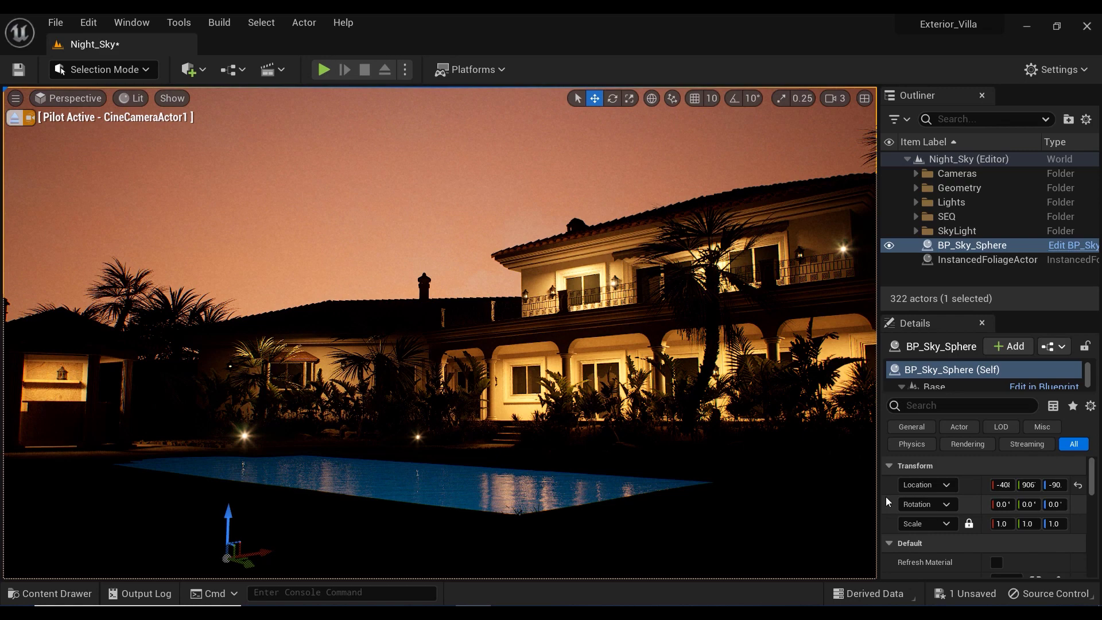
Try a Sun Brightness of about 172 on the sky sphere and reset it to the default
right_click_drag(886, 499, 886, 370)
right_click_drag(890, 463, 890, 460)
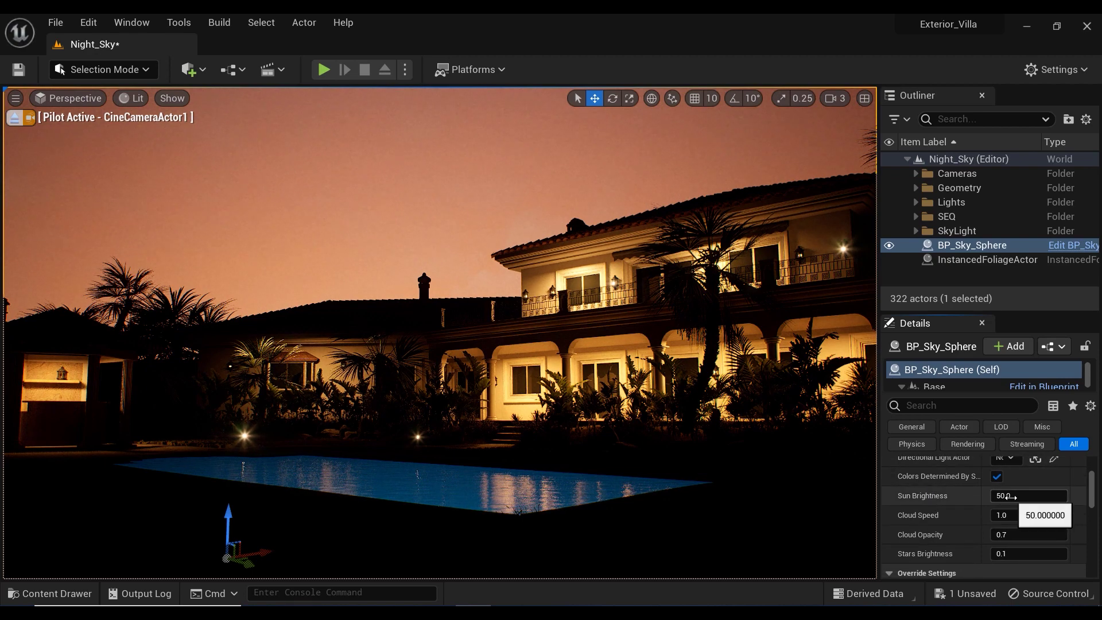
left_click_drag(1008, 497, 1064, 492)
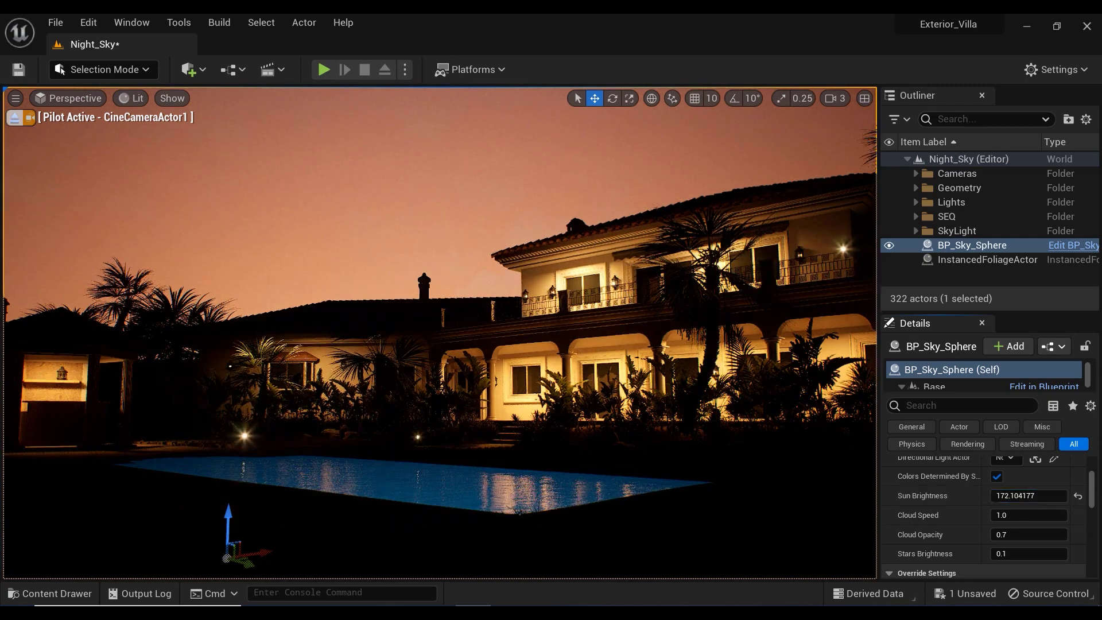
left_click(1078, 495)
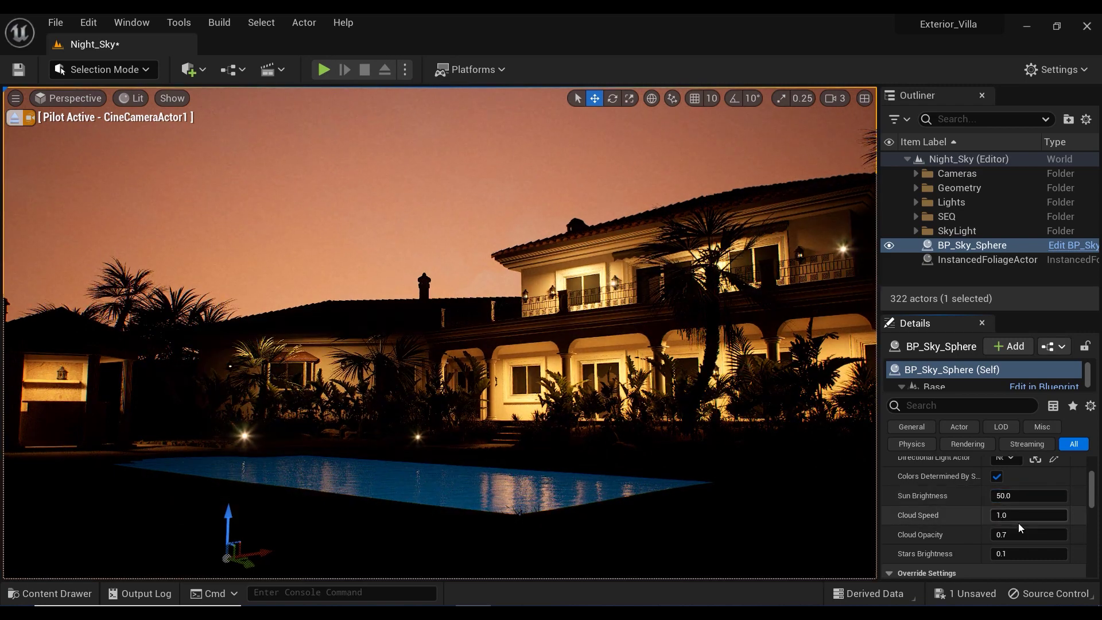
Try a Cloud Opacity of about 1.33 on the sky sphere and reset it to the default
scroll(989, 527, "down", 1)
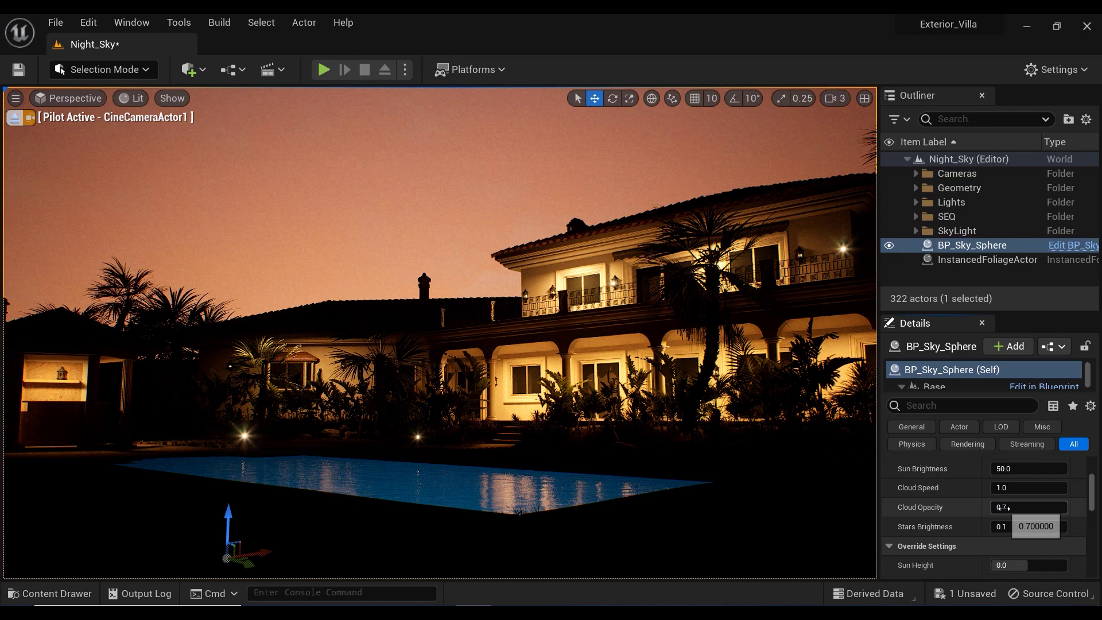
left_click_drag(1001, 507, 1041, 506)
mouse_move(974, 515)
right_mouse_down()
mouse_move(973, 555)
mouse_move(973, 527)
right_mouse_up()
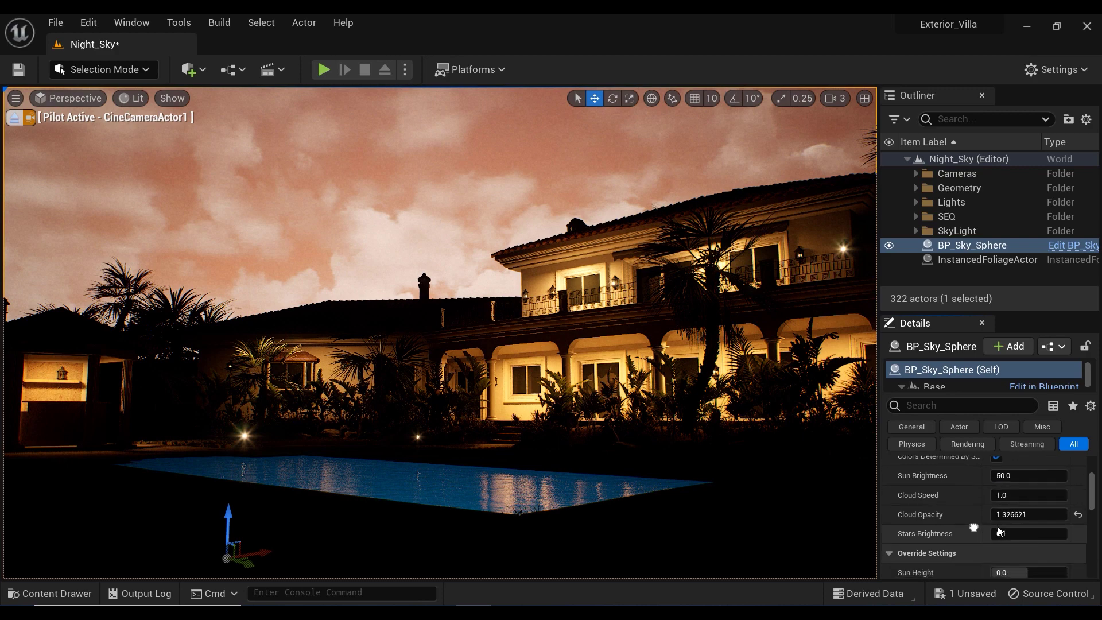
left_click(1077, 515)
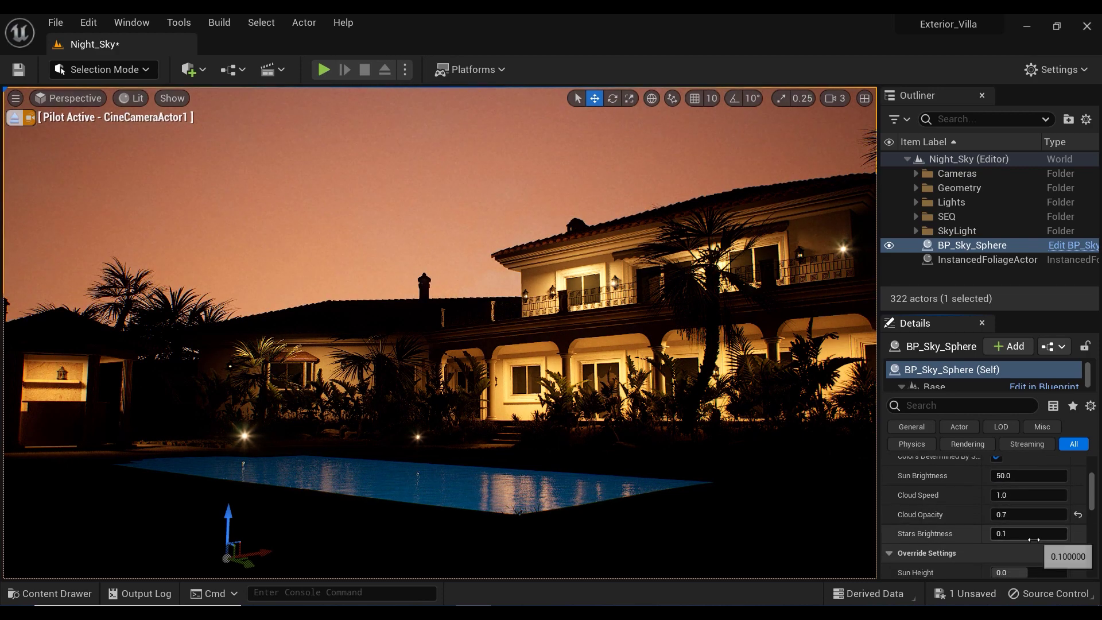
Test the sky sphere's Sun Height at -1.0 and about 0.95, and set it to about -0.79
scroll(966, 550, "down", 2)
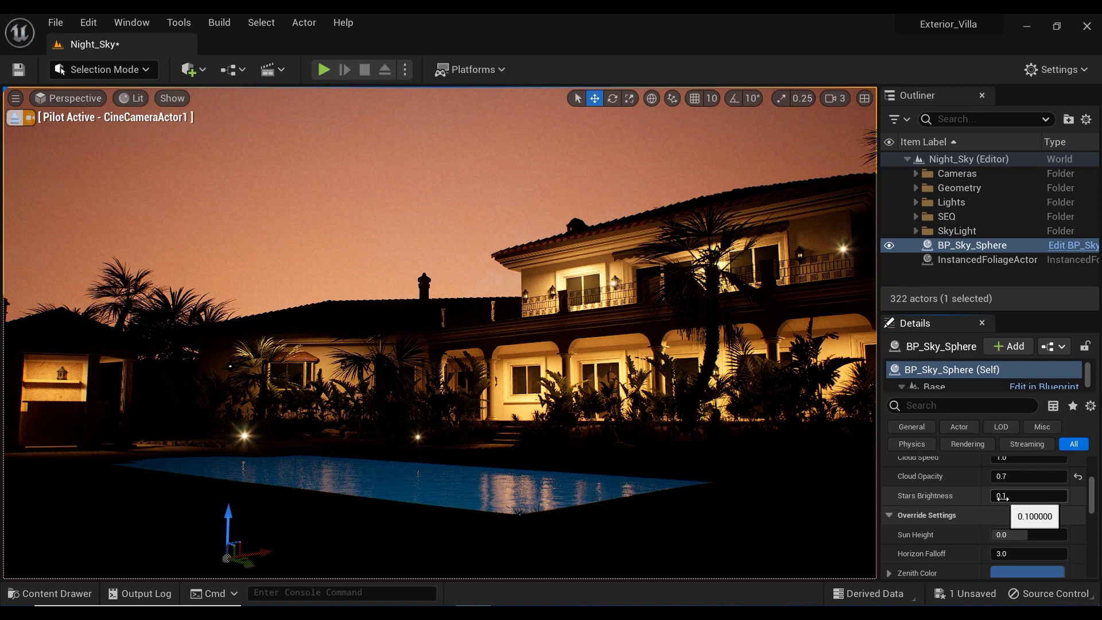
right_click_drag(969, 509, 972, 457)
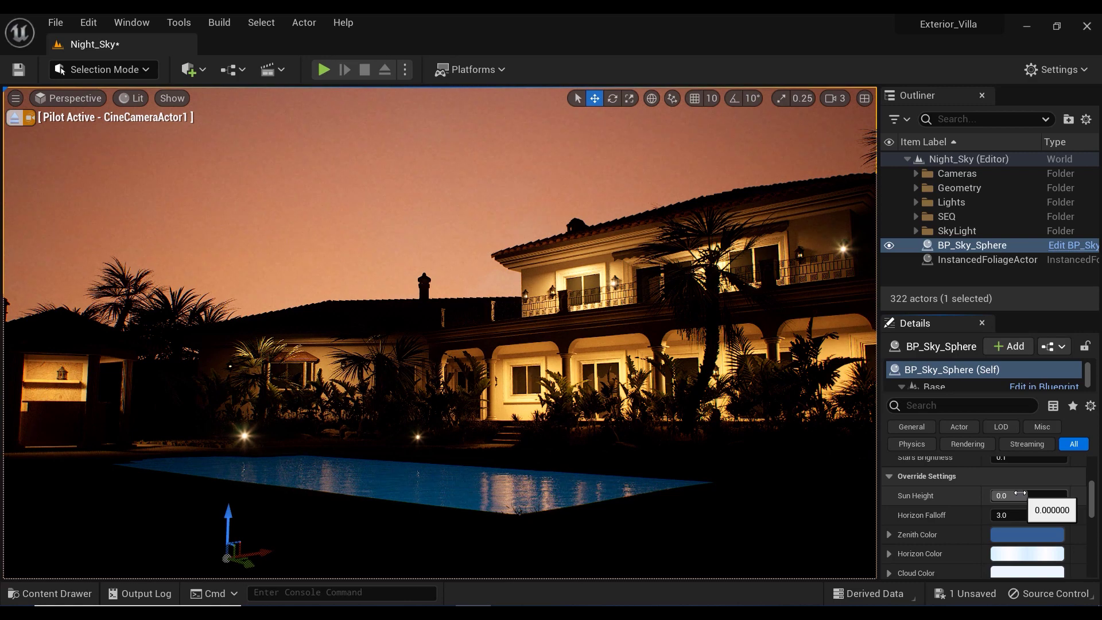
left_click_drag(1020, 492, 985, 492)
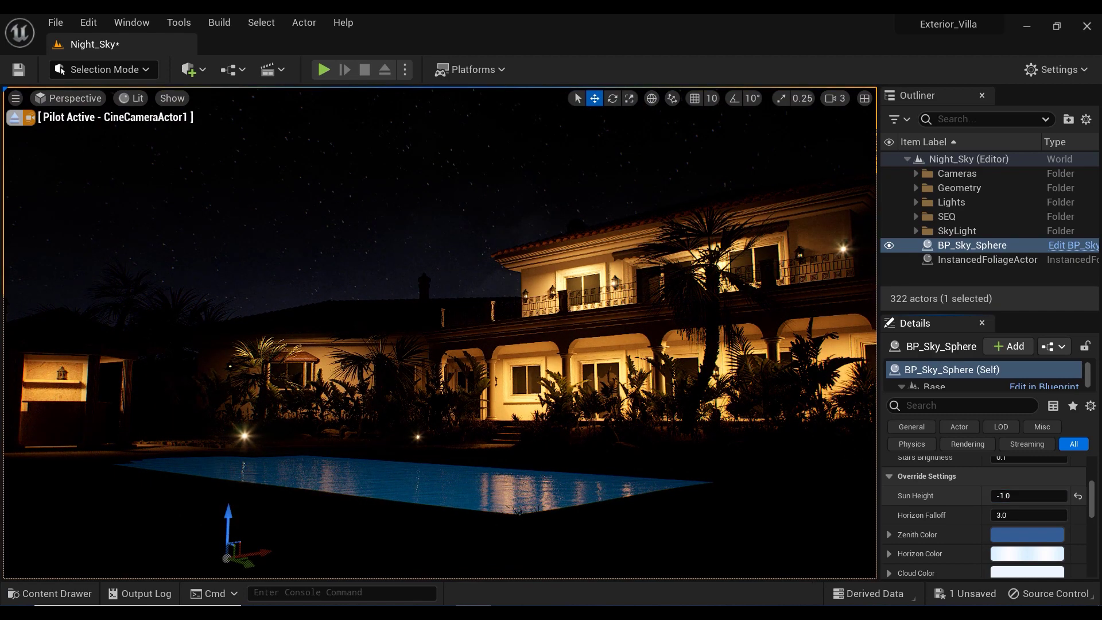
left_click_drag(1020, 494, 1071, 494)
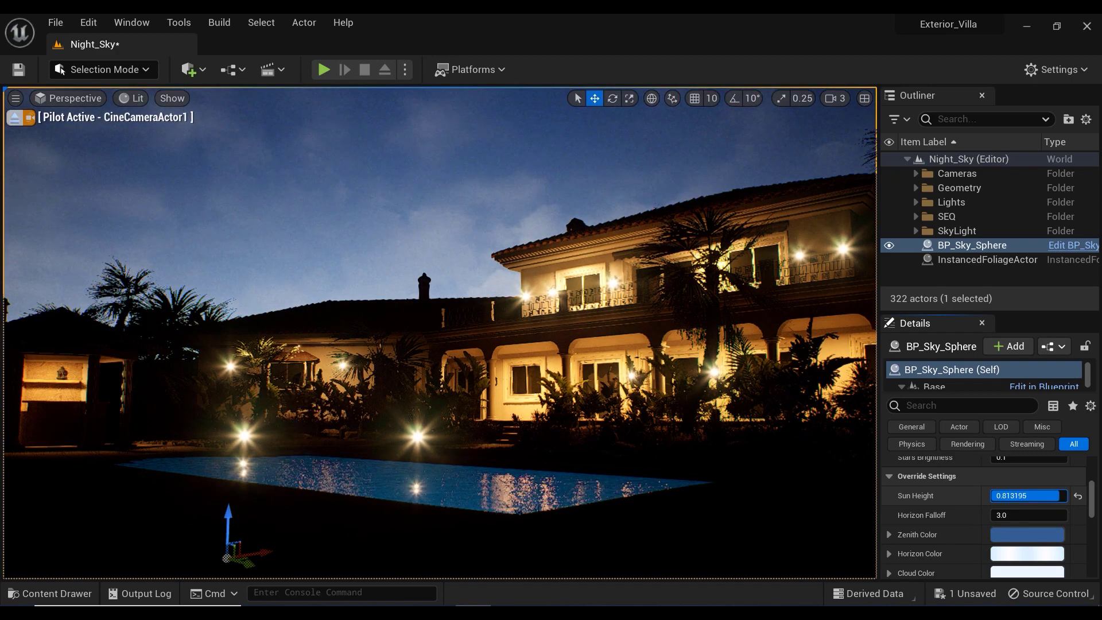
right_click_drag(551, 333, 544, 317)
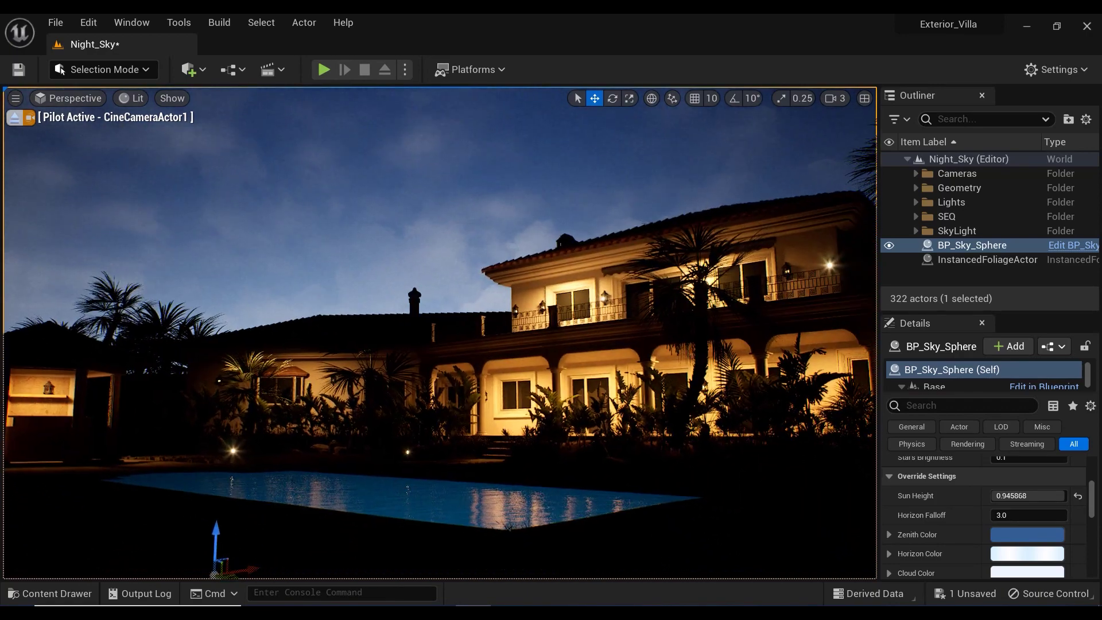
left_click_drag(1005, 495, 986, 494)
scroll(965, 494, "up", 2)
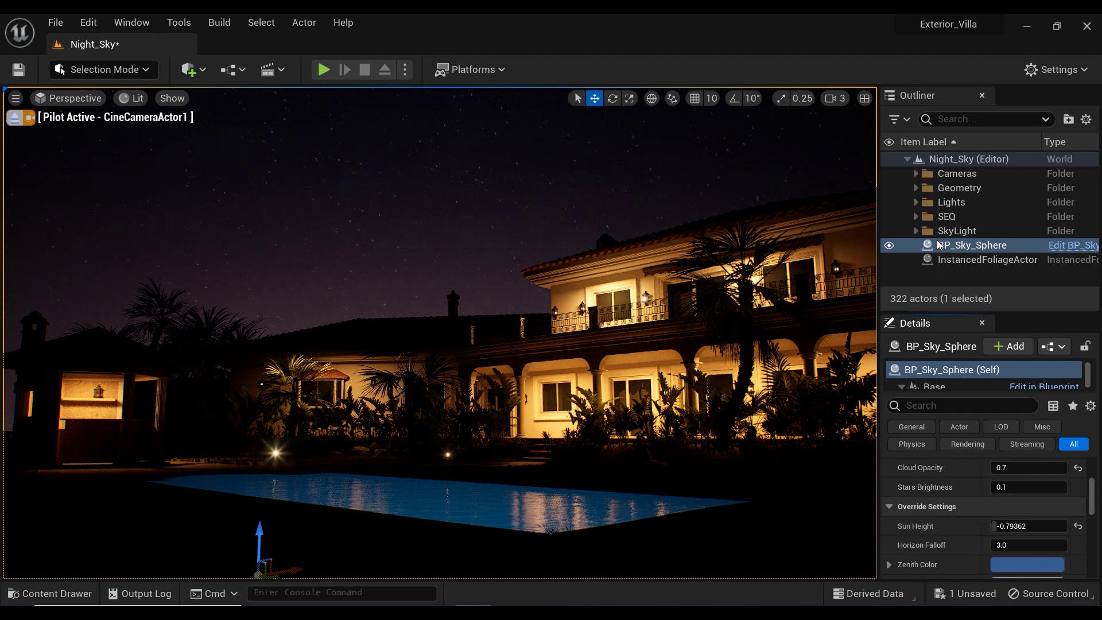
Examine the PostProcessVolume's exposure settings, including metering mode, exposure compensation, Min EV100 and Max EV100
left_click(916, 231)
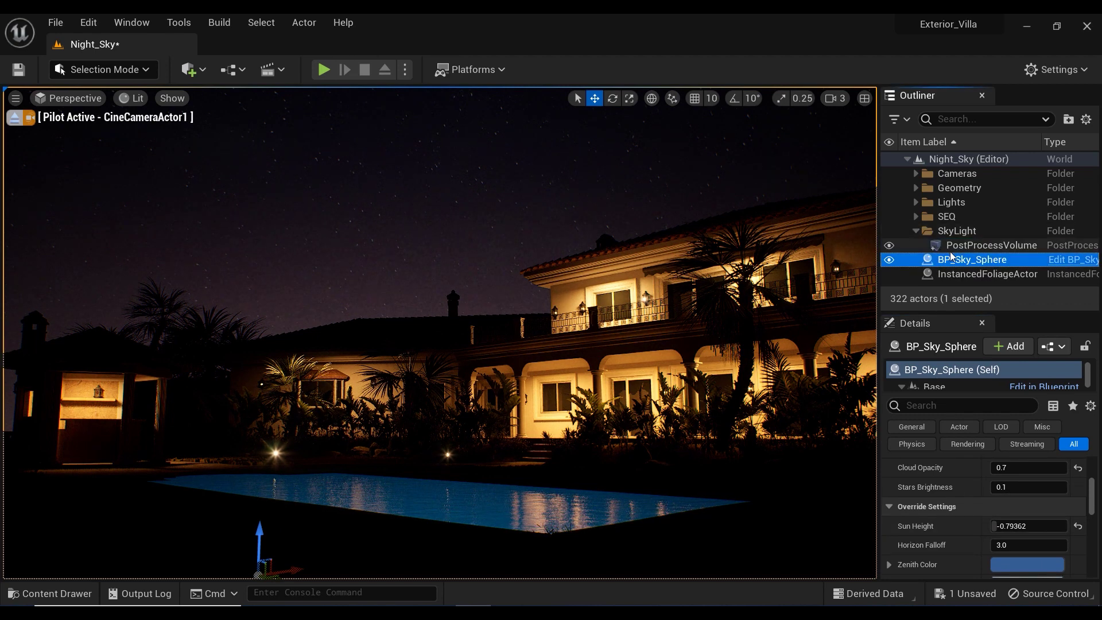
left_click(955, 253)
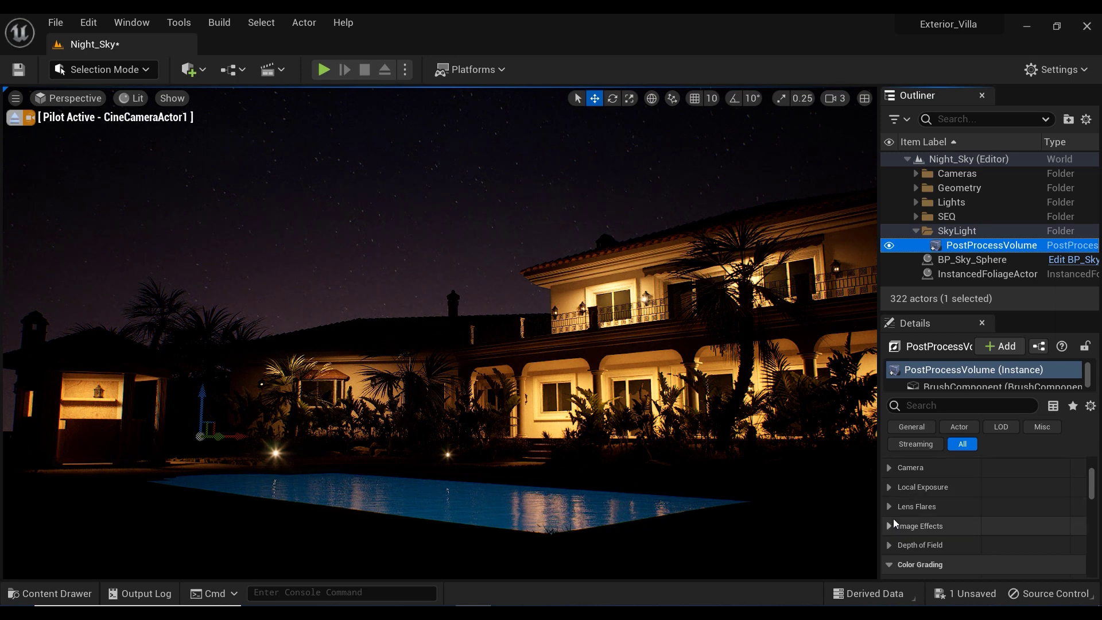
scroll(892, 520, "up", 5)
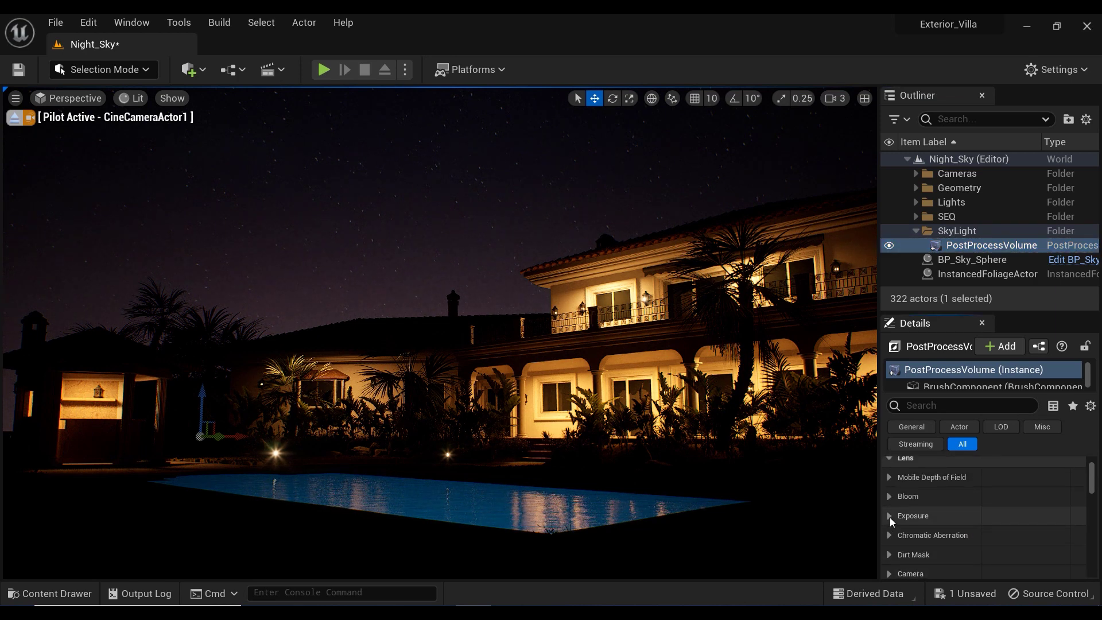
left_click(889, 515)
scroll(889, 516, "down", 3)
scroll(941, 456, "down", 1)
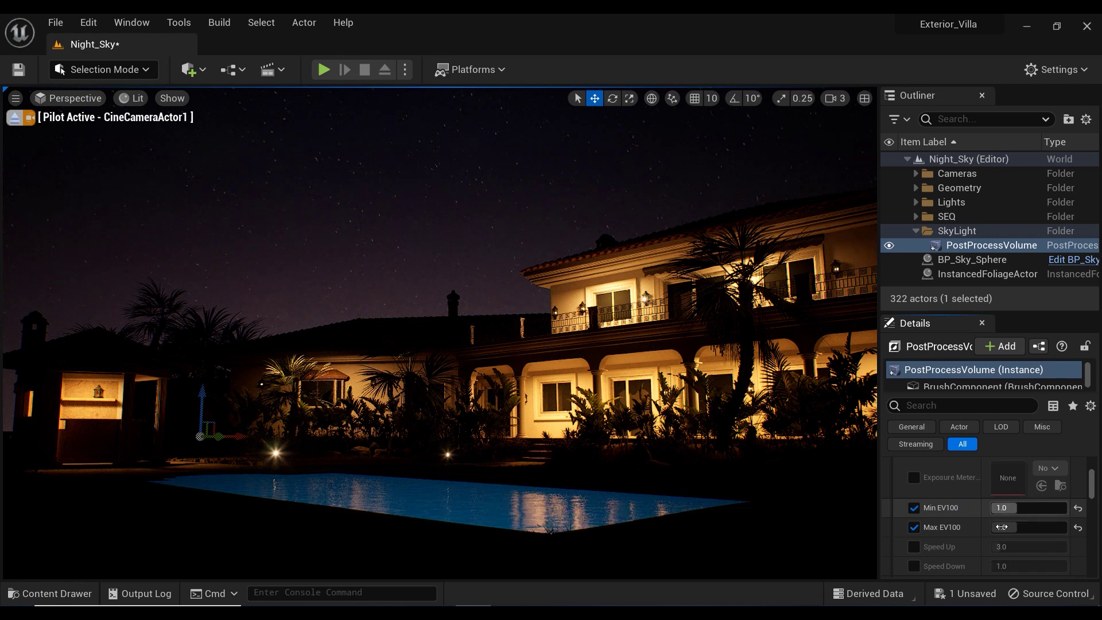
scroll(975, 507, "up", 3)
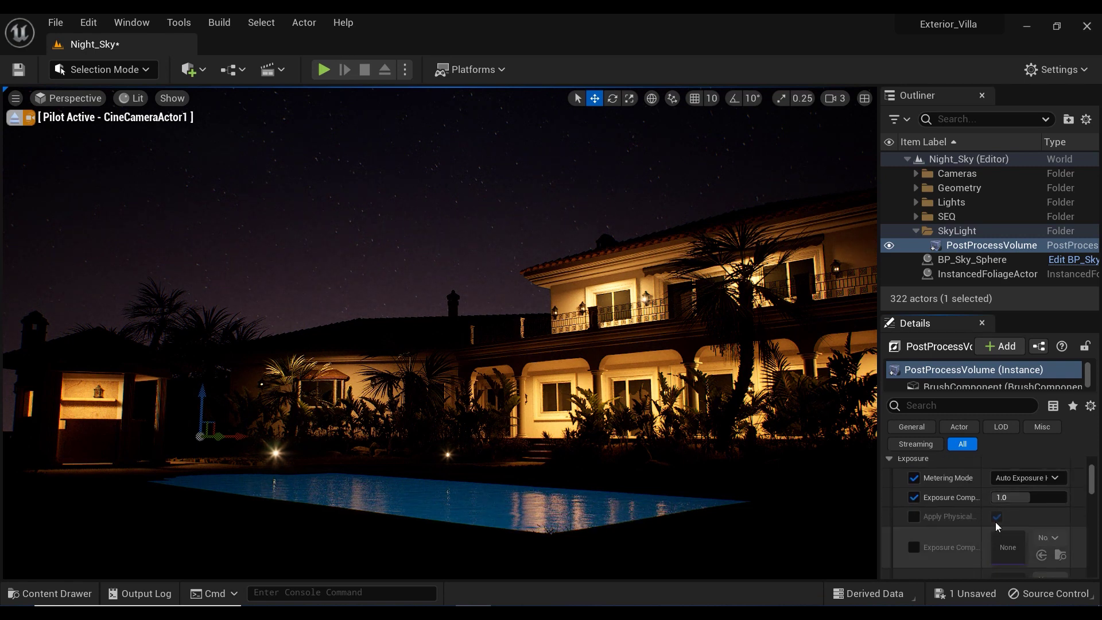
left_click(915, 230)
Test the Stars Brightness of BP_Sky_Sphere at about 0.88 and 64, and set it to about 0.61
left_click(952, 244)
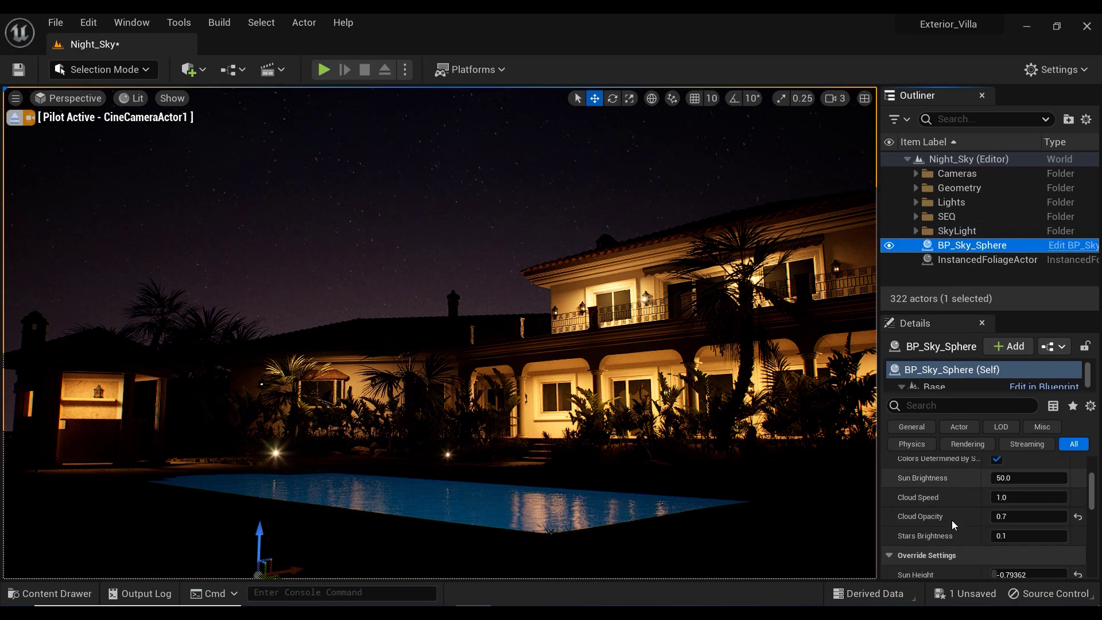
right_click_drag(952, 518, 954, 479)
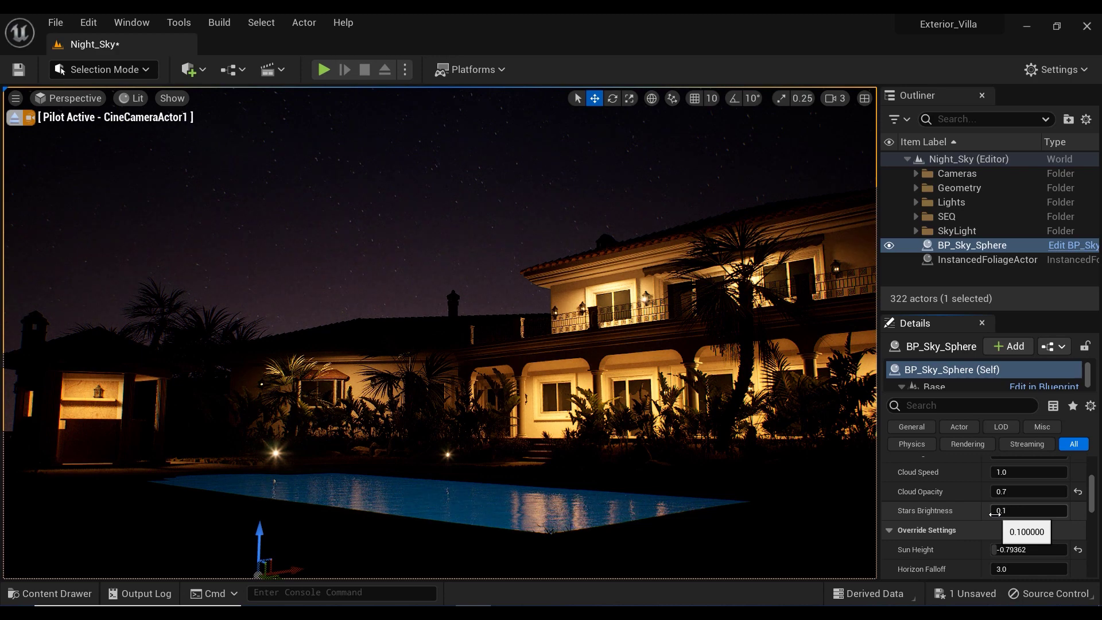
left_click_drag(997, 512, 1023, 512)
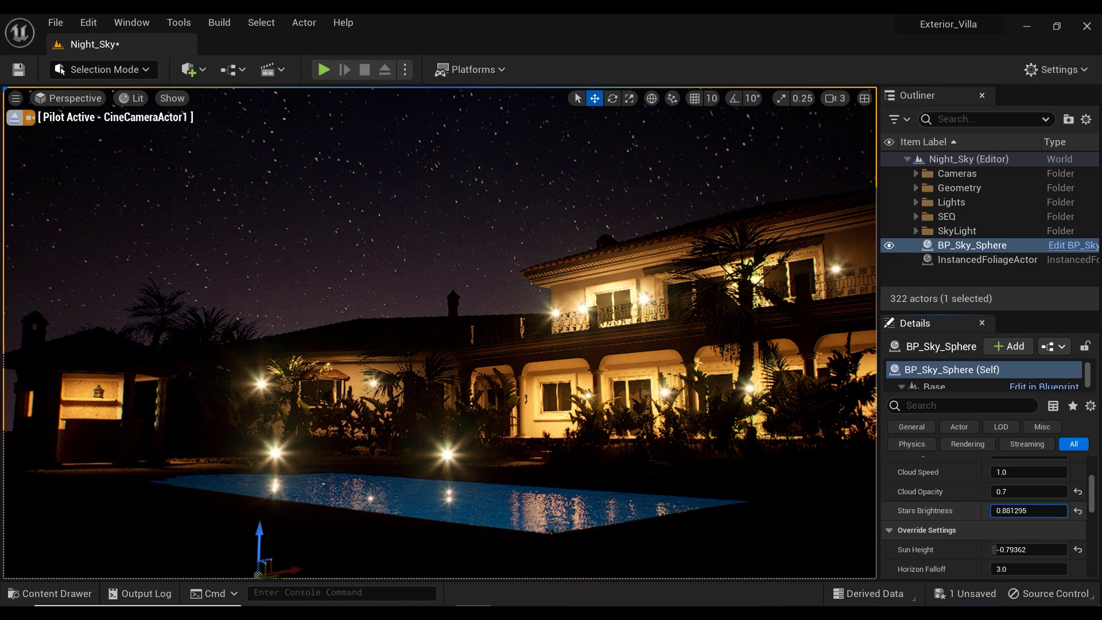
left_click_drag(1027, 513, 991, 511)
right_click_drag(517, 345, 516, 230)
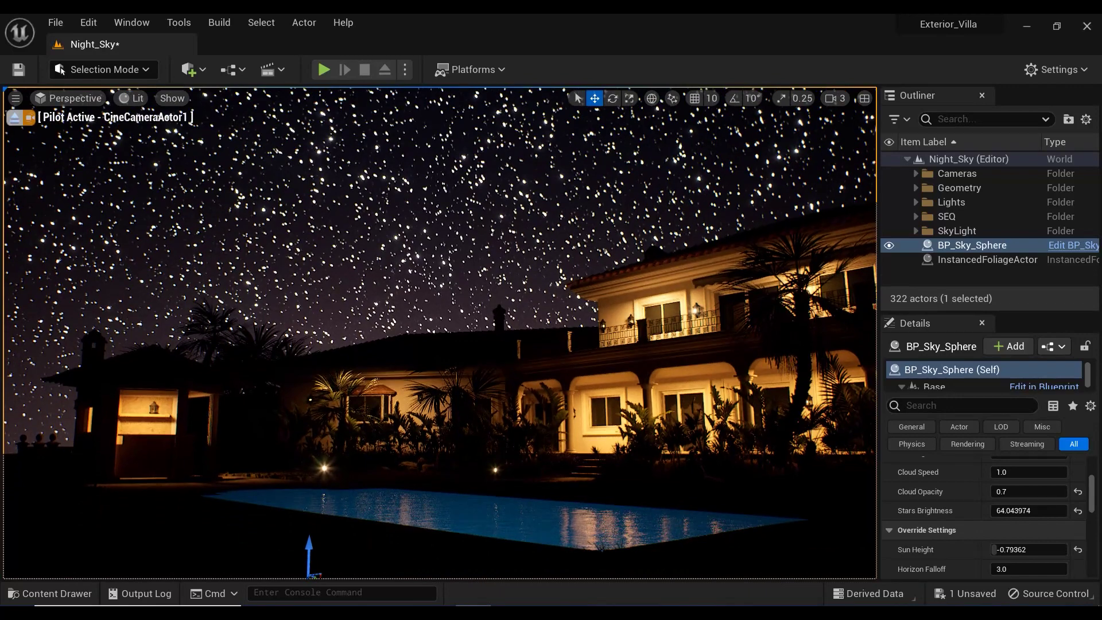
left_click_drag(1055, 510, 1010, 510)
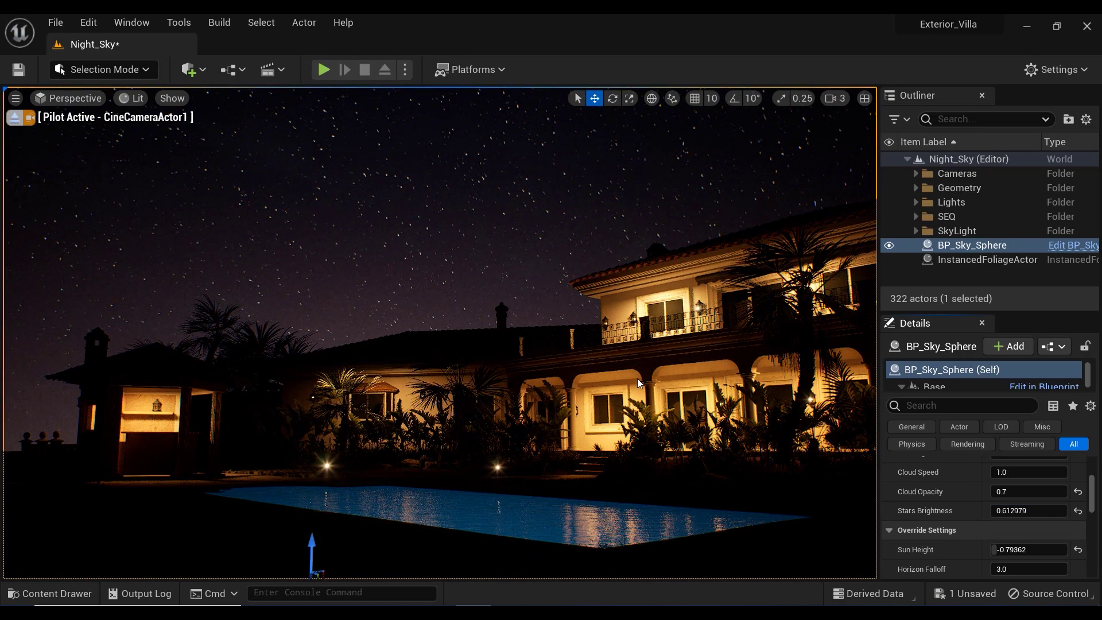
Tune the sky sphere's stars and clouds with Stars Brightness about 0.28, Cloud Opacity about 1.0 and Cloud Speed about 5.17
left_click_drag(1010, 510, 1023, 535)
scroll(989, 542, "up", 3)
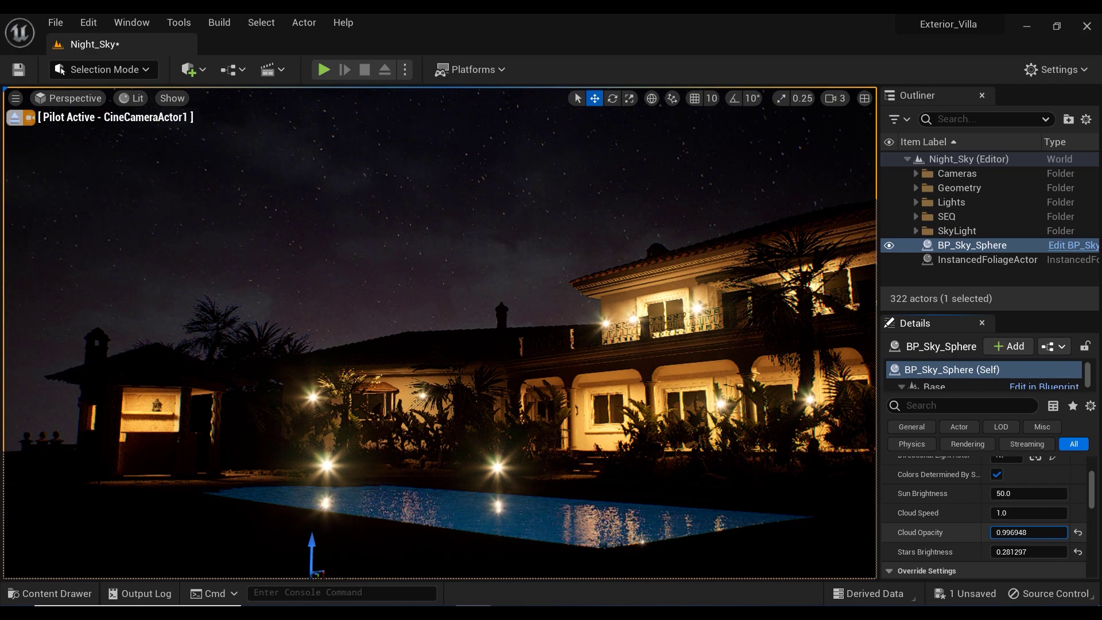
left_click_drag(1023, 510, 1088, 513)
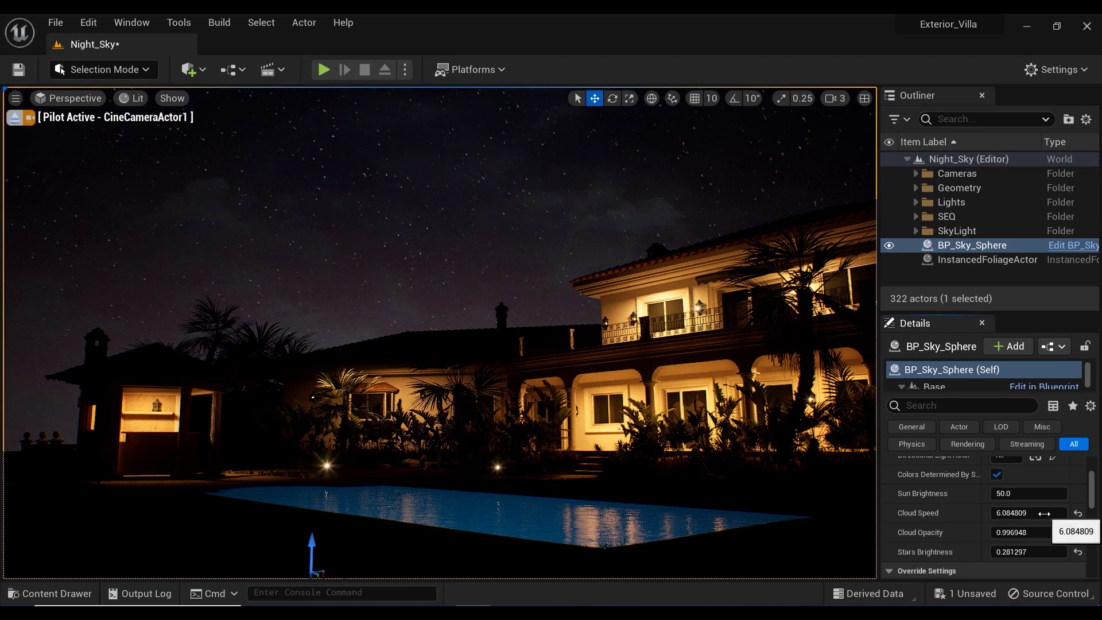
left_click_drag(1044, 513, 1041, 514)
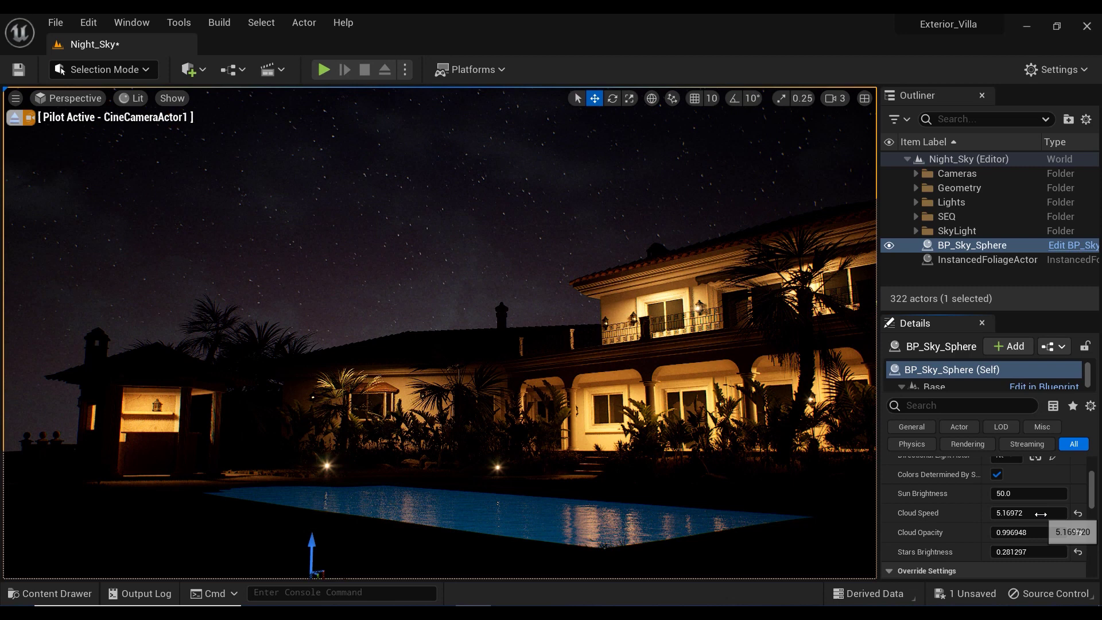
scroll(939, 482, "down", 2)
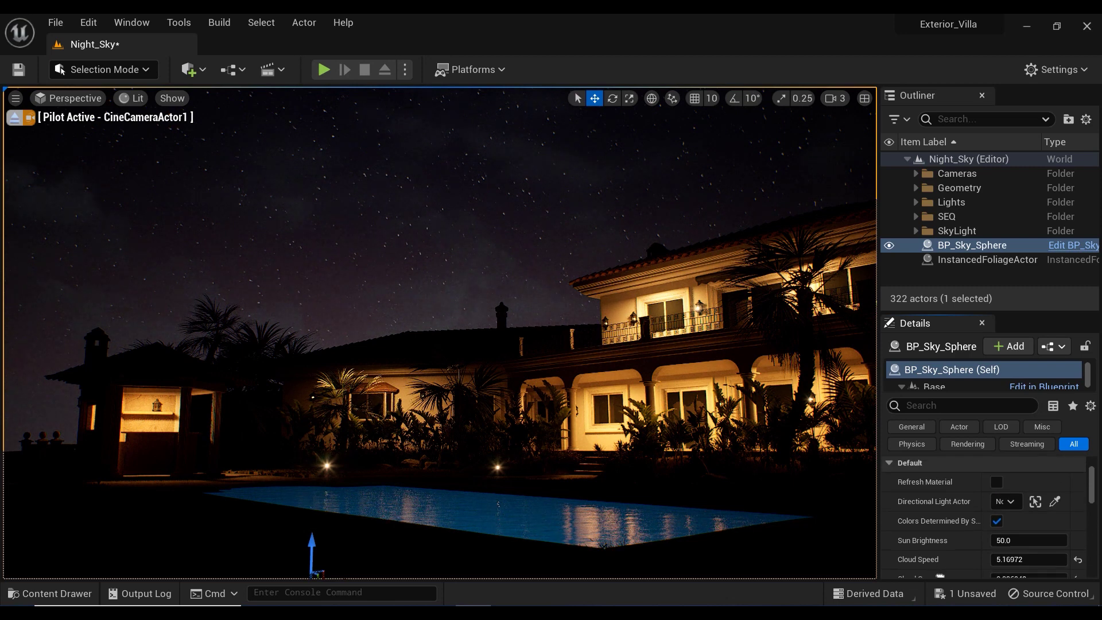
scroll(940, 482, "up", 3)
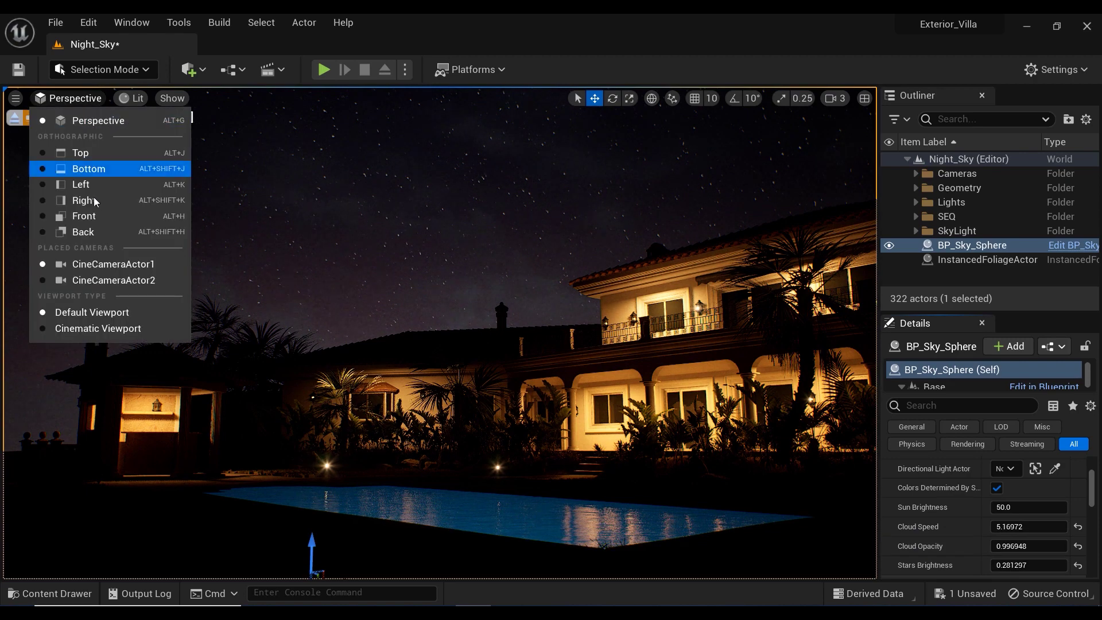
Check the night sky through CineCameraActor2, return to CineCameraActor1 and clear the selection
left_click(100, 280)
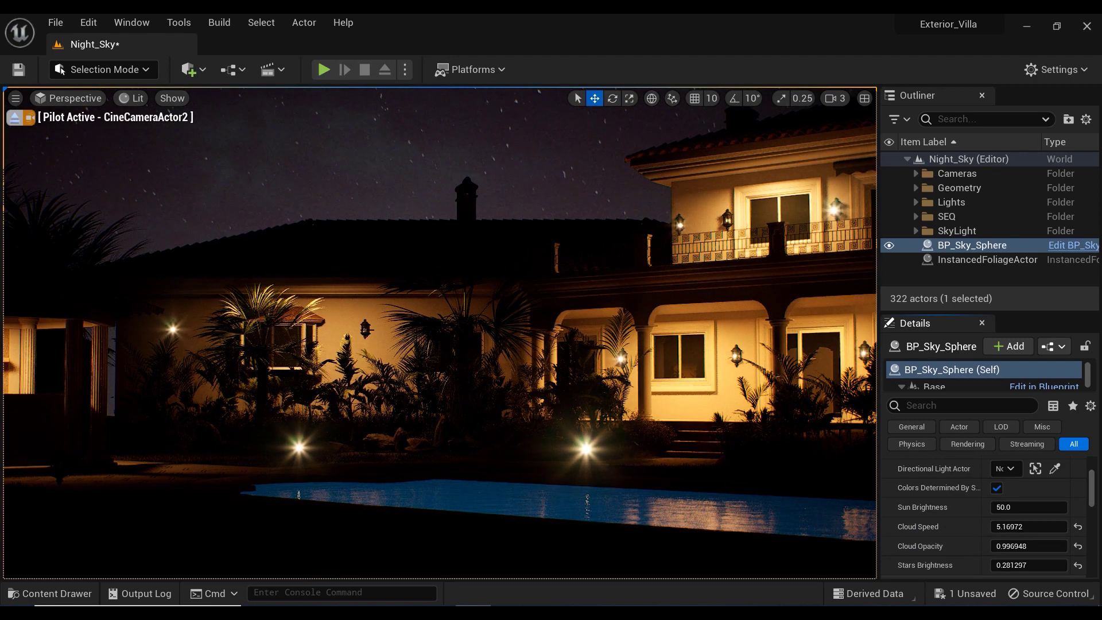
left_click(66, 98)
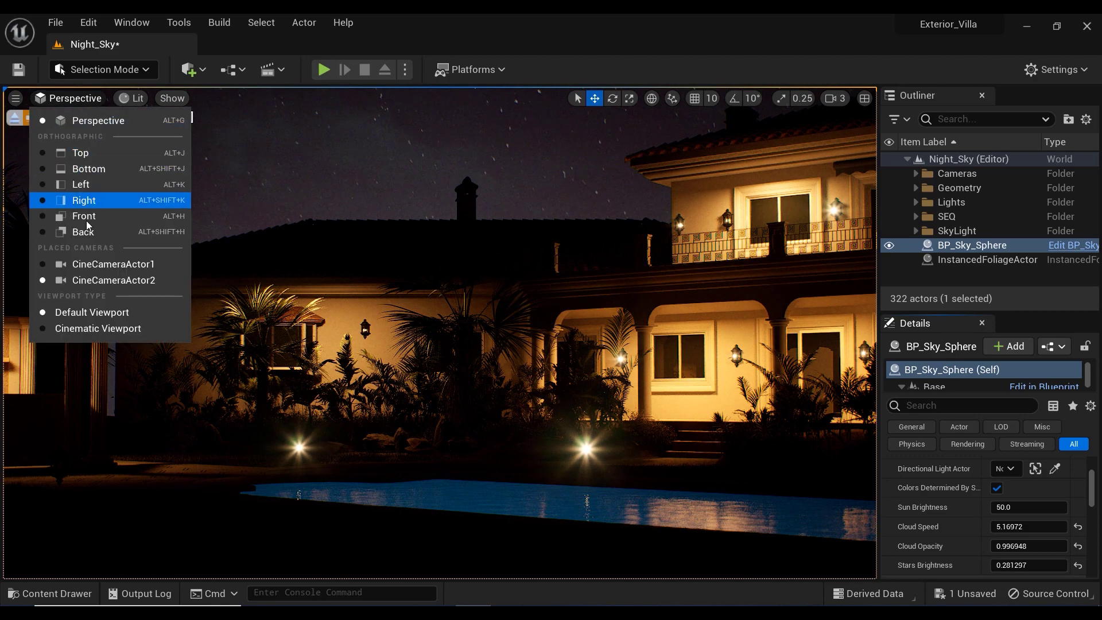
left_click(98, 263)
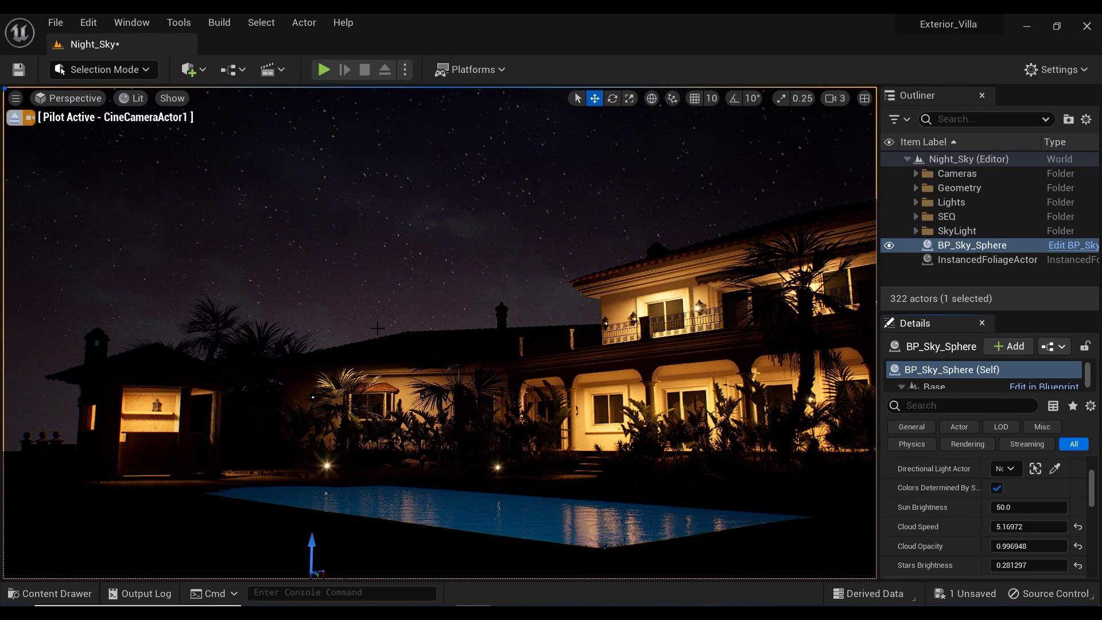
key("Escape")
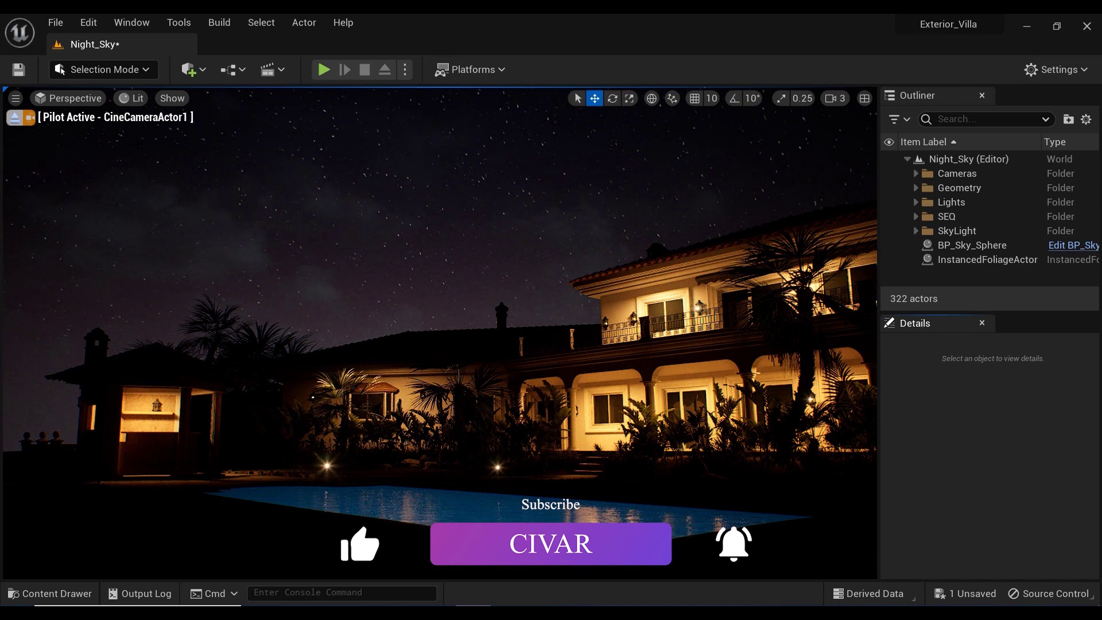
Place a Directional Light near the pool and set its intensity to 1 lux
left_click(191, 69)
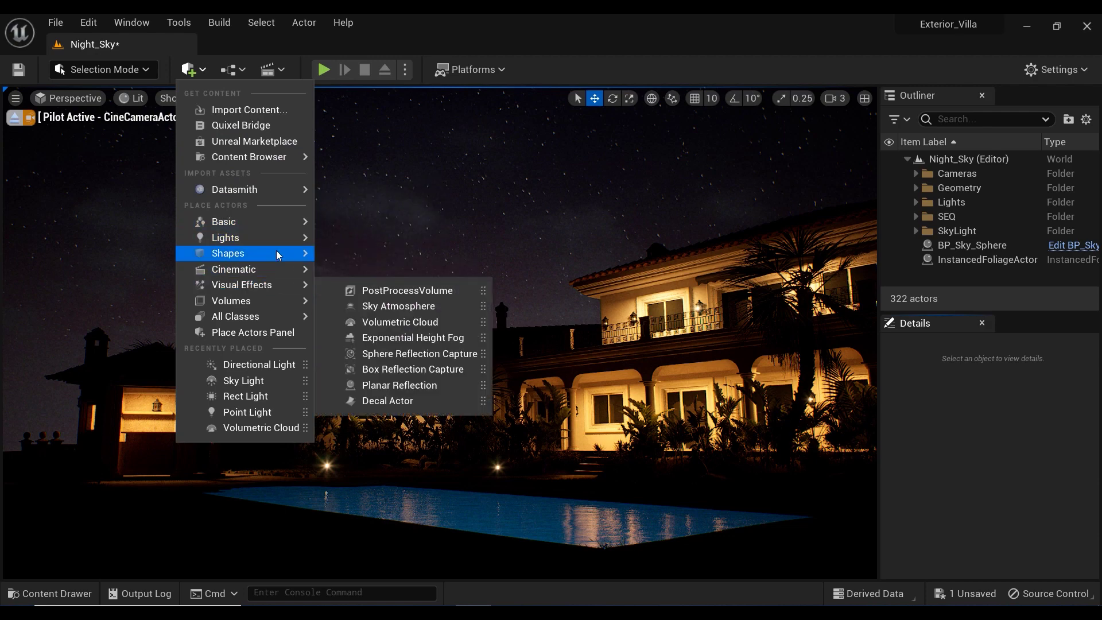
mouse_move(277, 240)
left_click_drag(347, 243, 218, 513)
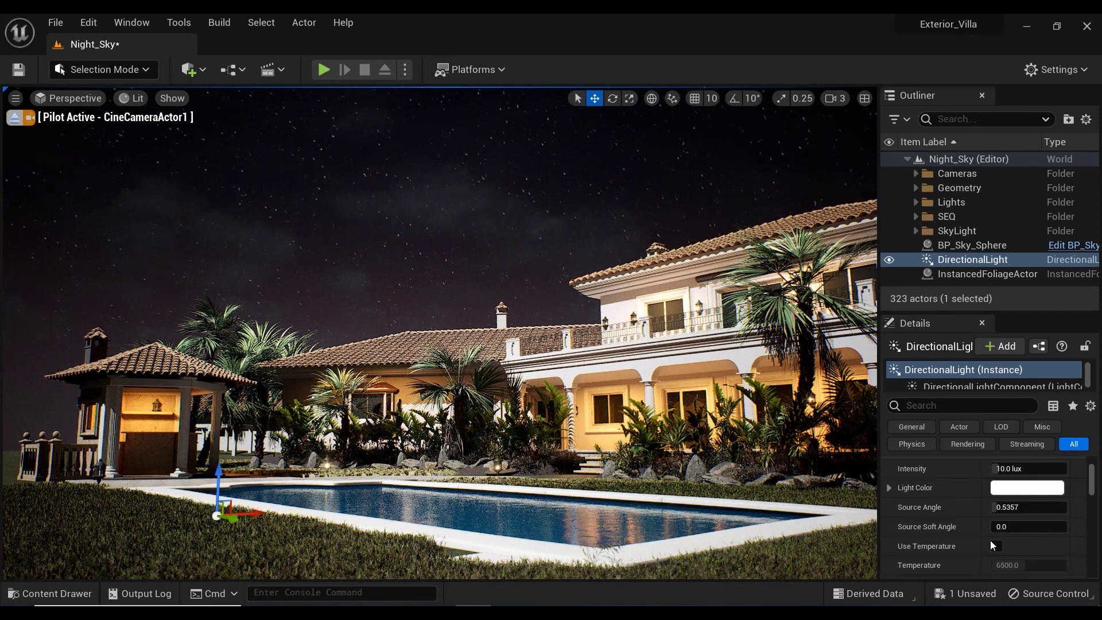
scroll(938, 525, "up", 2)
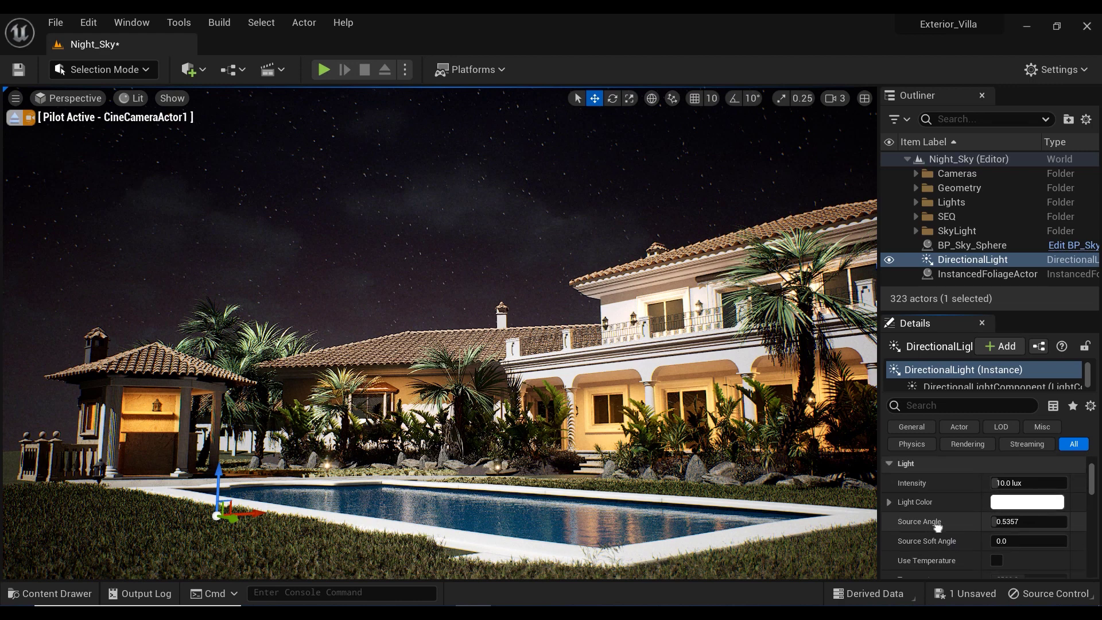
left_click(1019, 499)
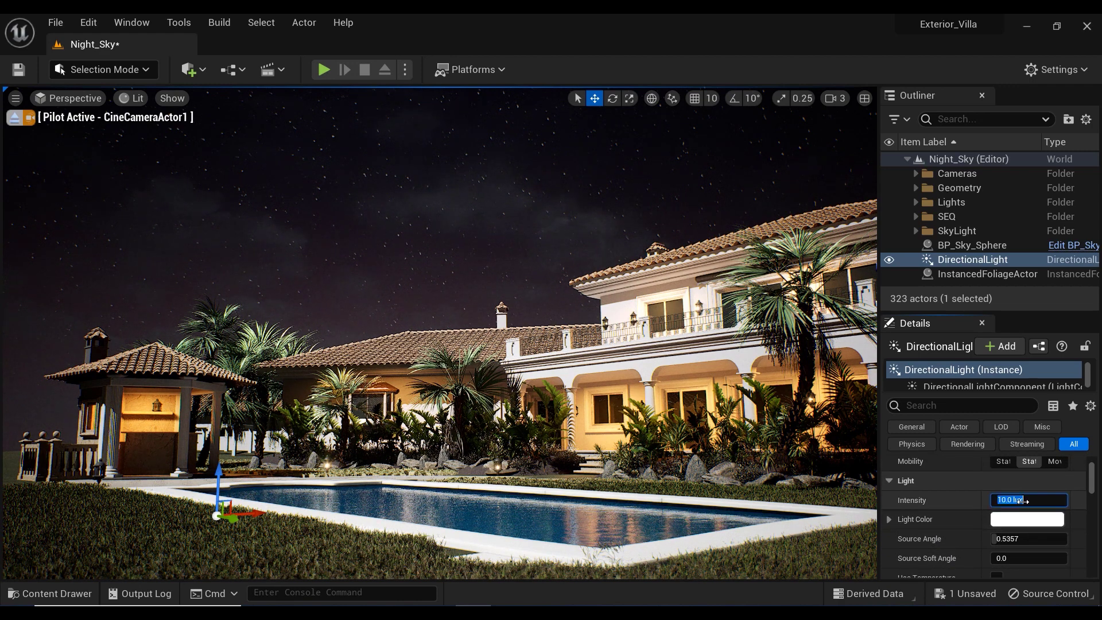
type("1")
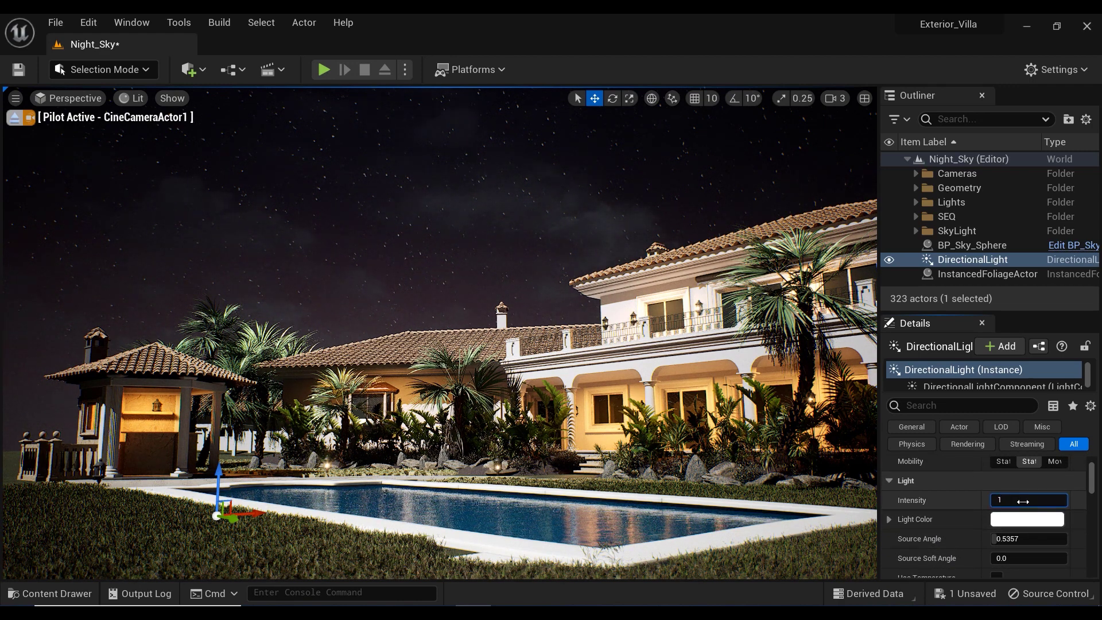
key("Return")
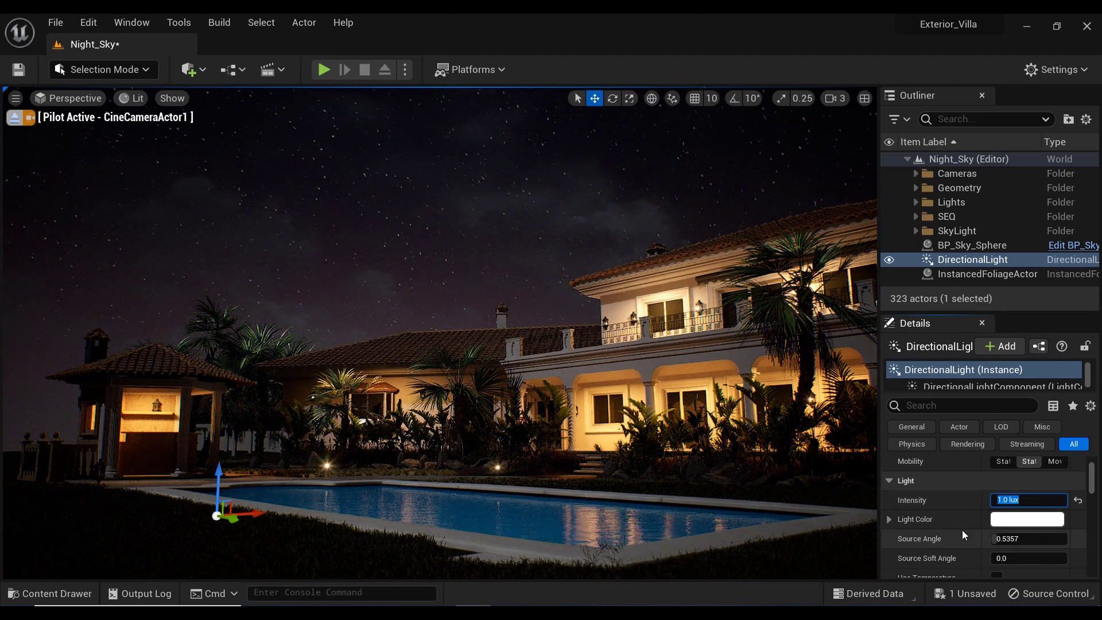
Enable Use Temperature on the directional light and set its temperature to 12000
scroll(961, 529, "down", 2)
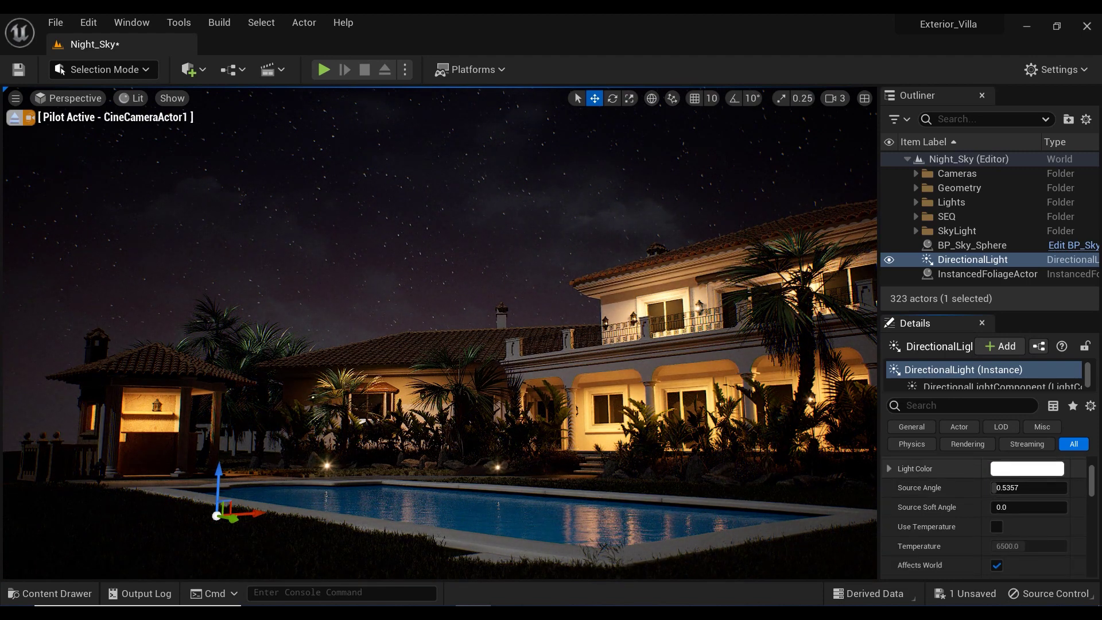
scroll(976, 516, "down", 1)
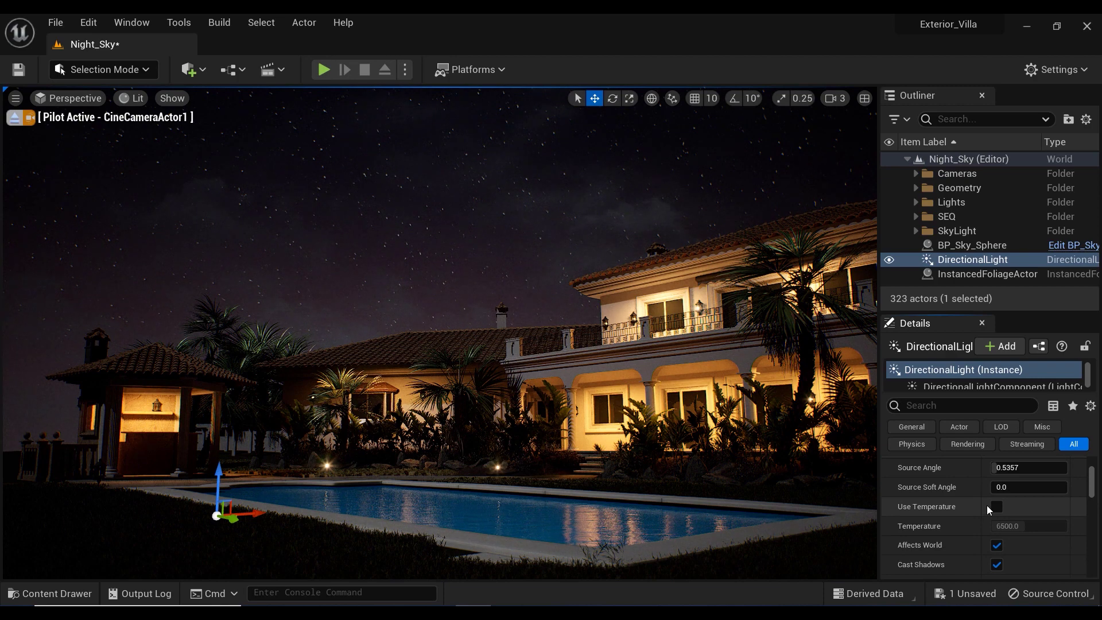
left_click(993, 508)
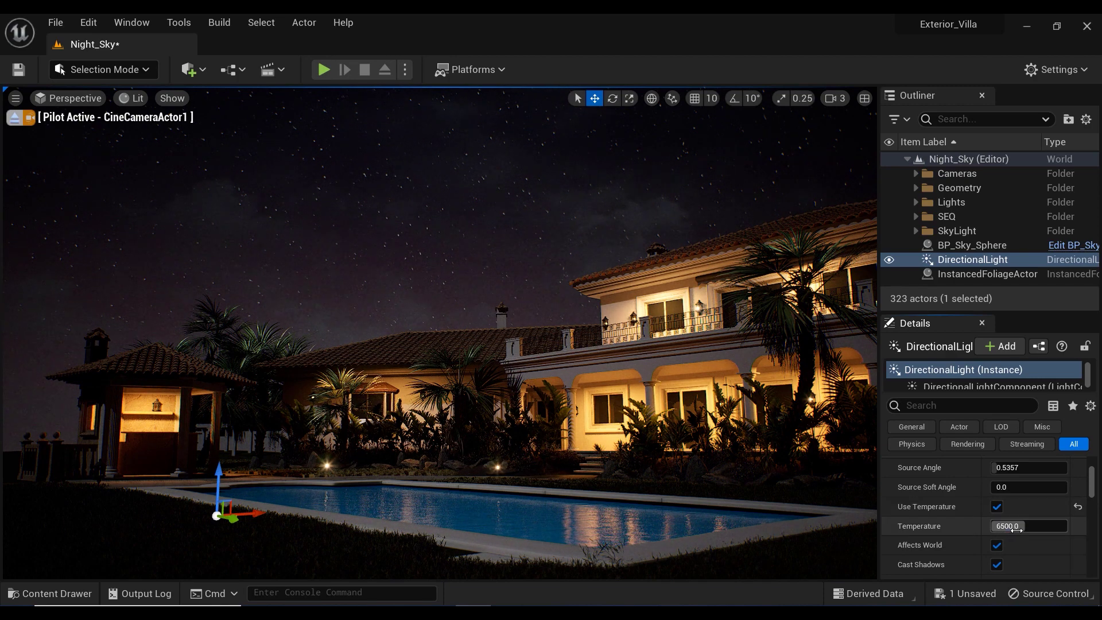
left_click_drag(1018, 528, 1035, 528)
type("12000")
key("Return")
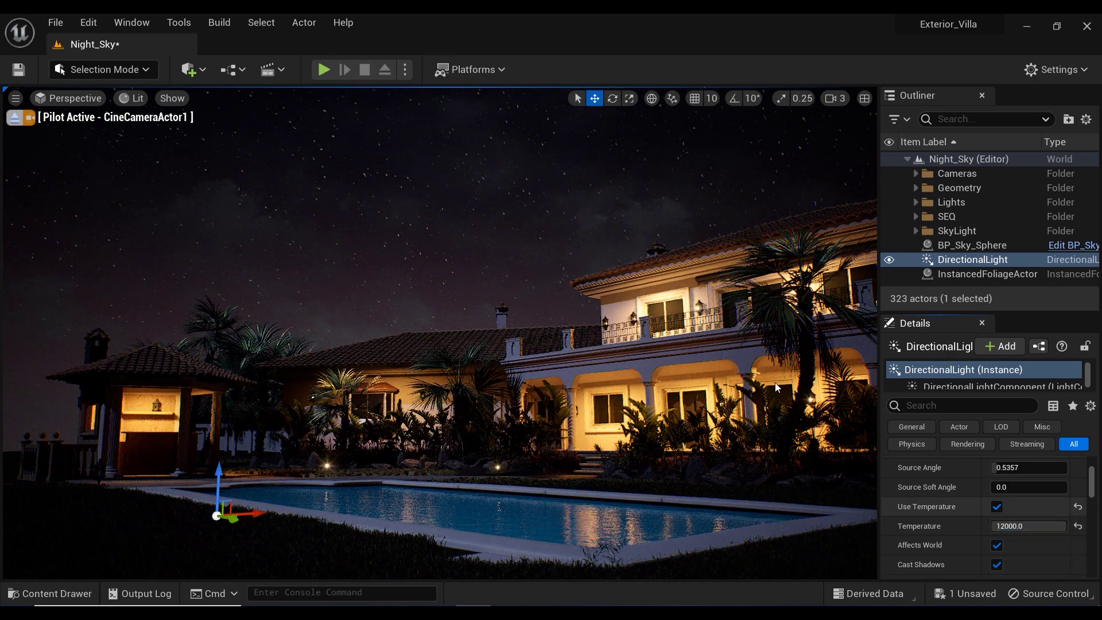
Set the directional light's intensity to 0.5 lux
key("q")
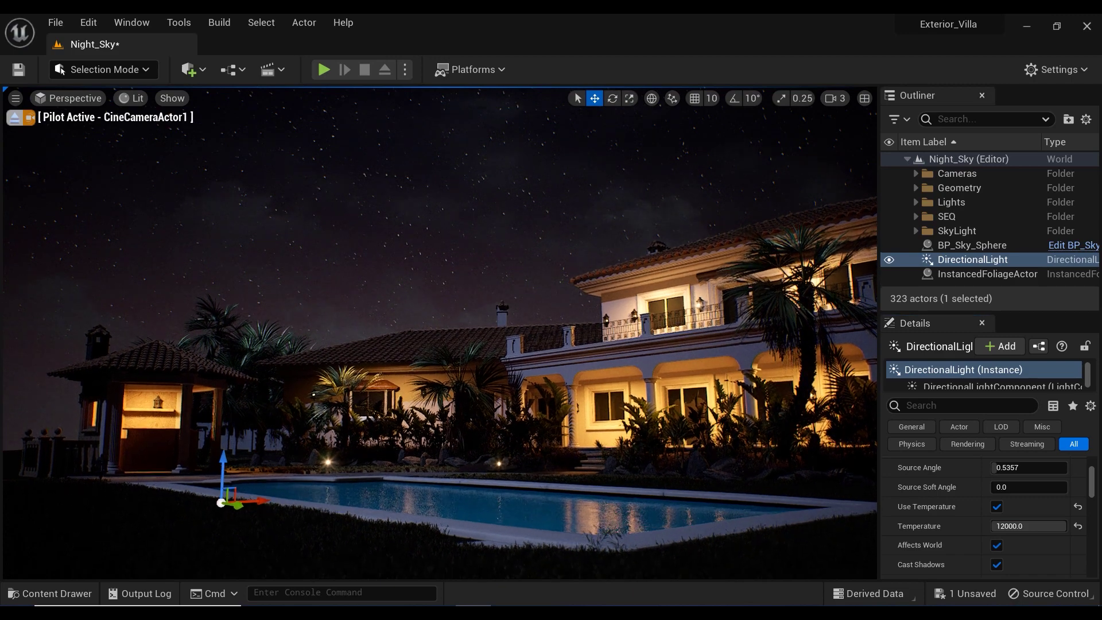
scroll(949, 491, "up", 4)
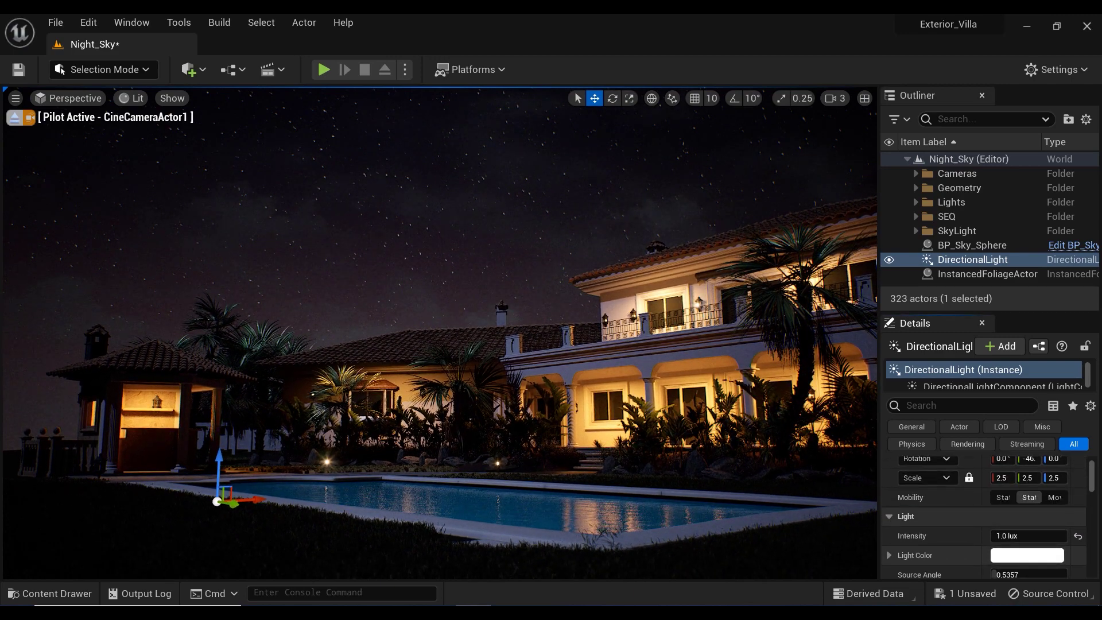
left_click(1022, 536)
type("0.5")
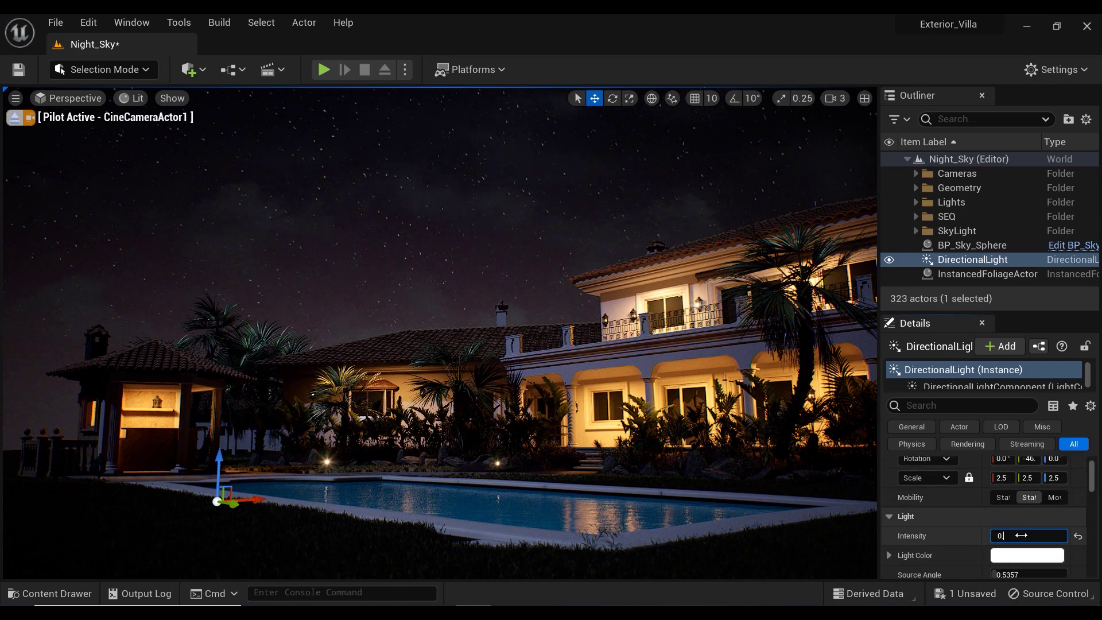
key("Return")
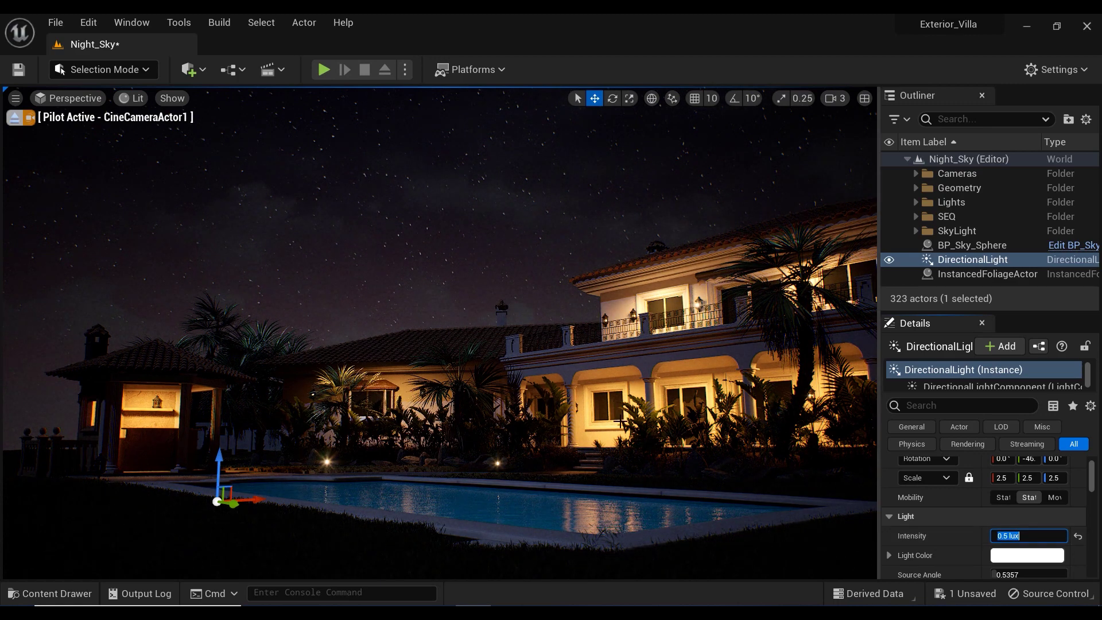
Rotate the directional light to about -28° on Y and -56° on Z so moonlight falls across the villa
key("d")
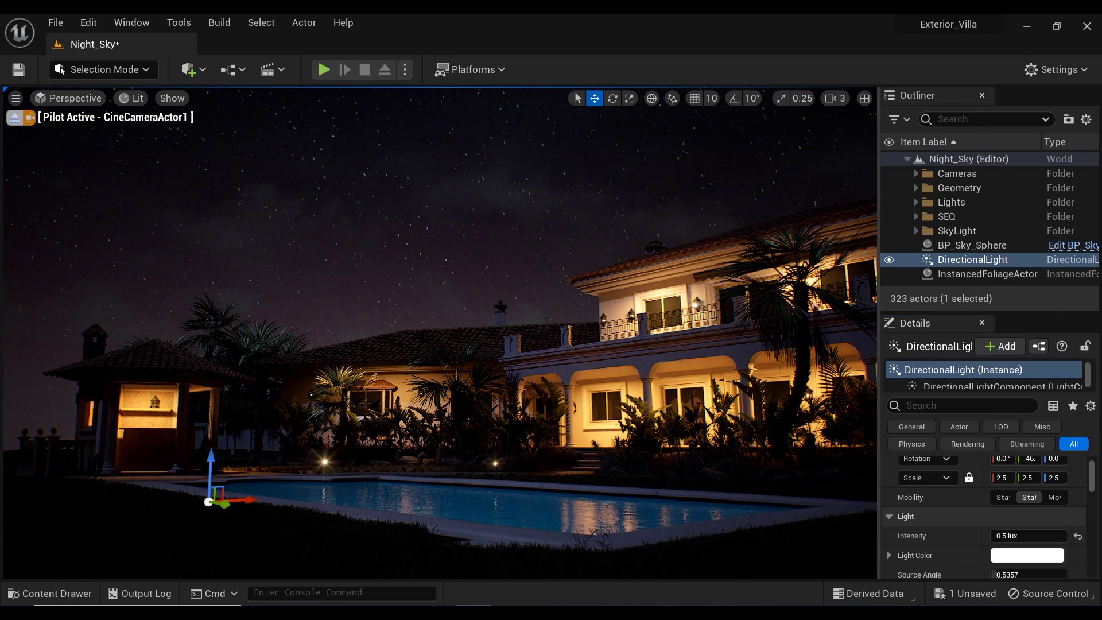
key("ctrl+l")
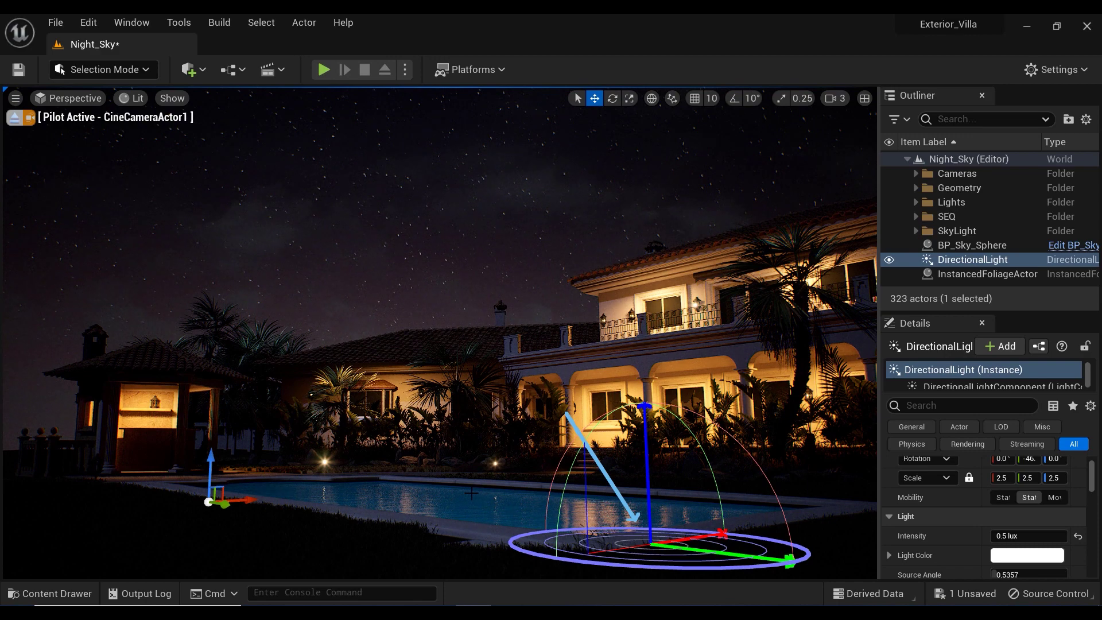
key("ctrl+l")
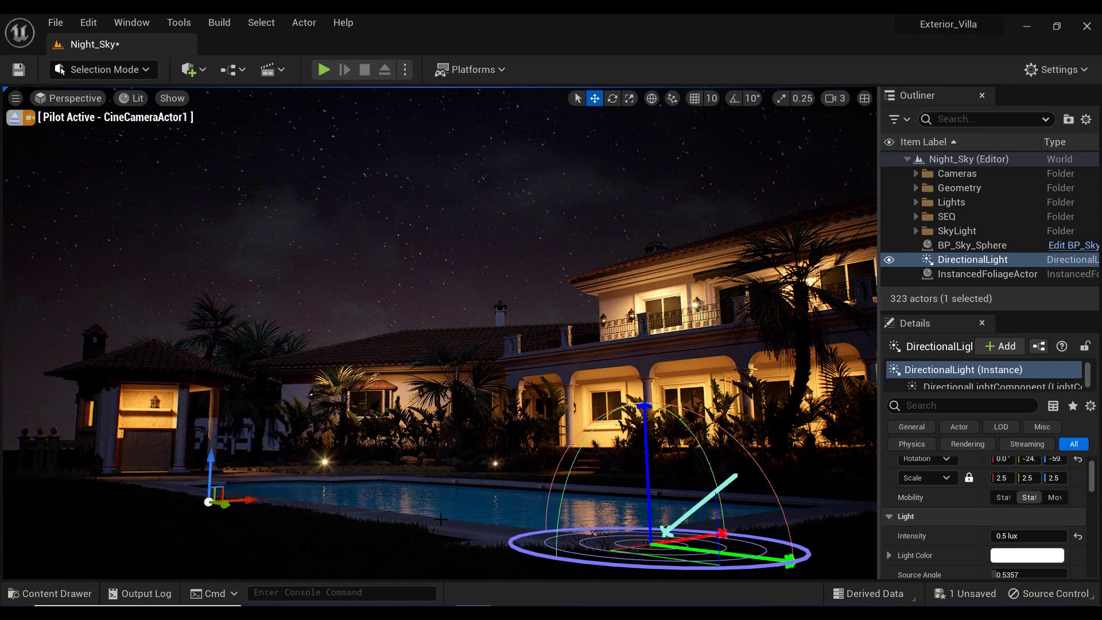
key("ctrl+l")
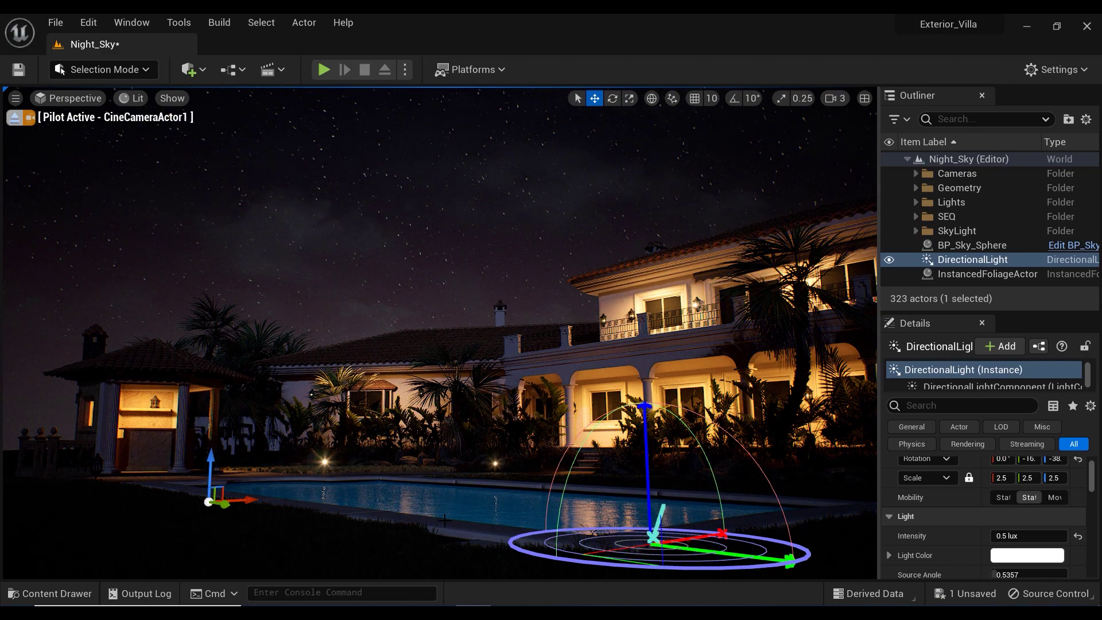
key("ctrl+l")
key("ctrl+l")
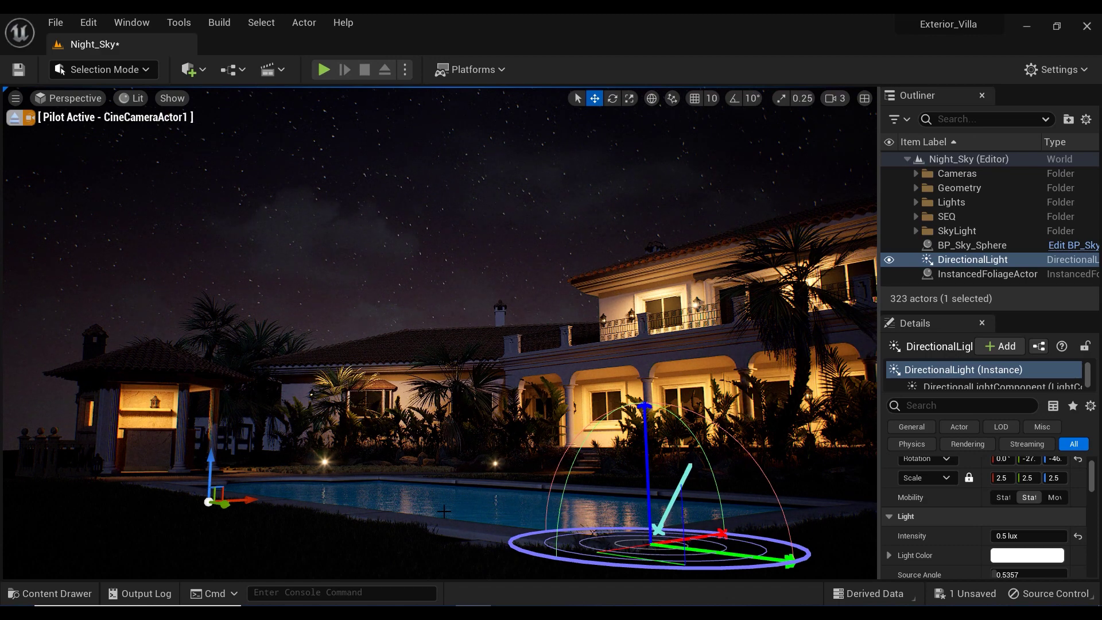
key("ctrl+l")
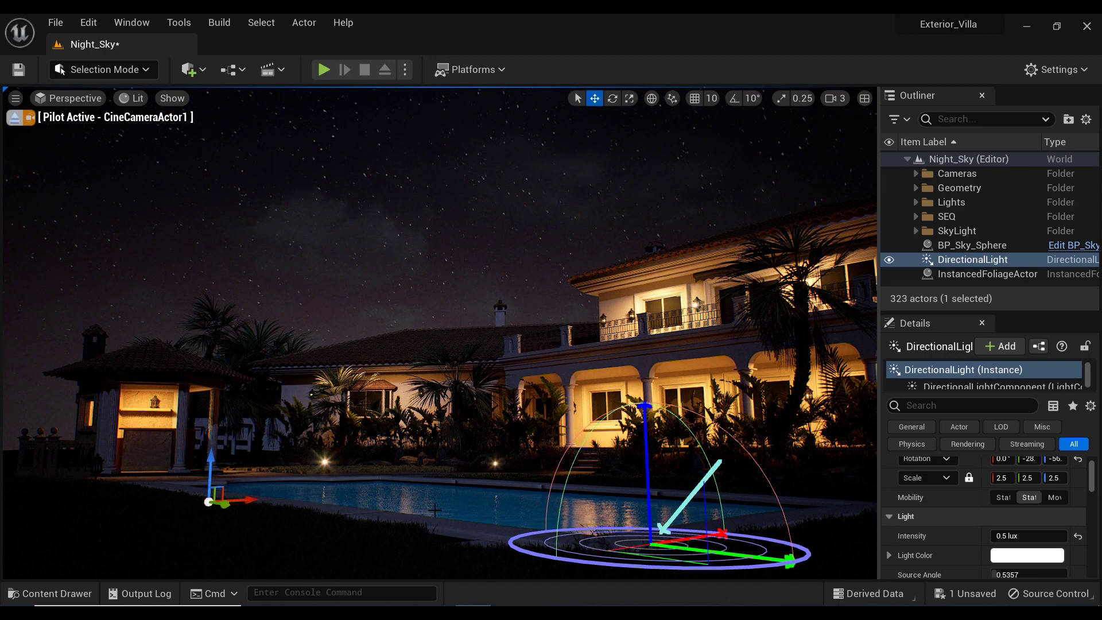
key("ctrl+l")
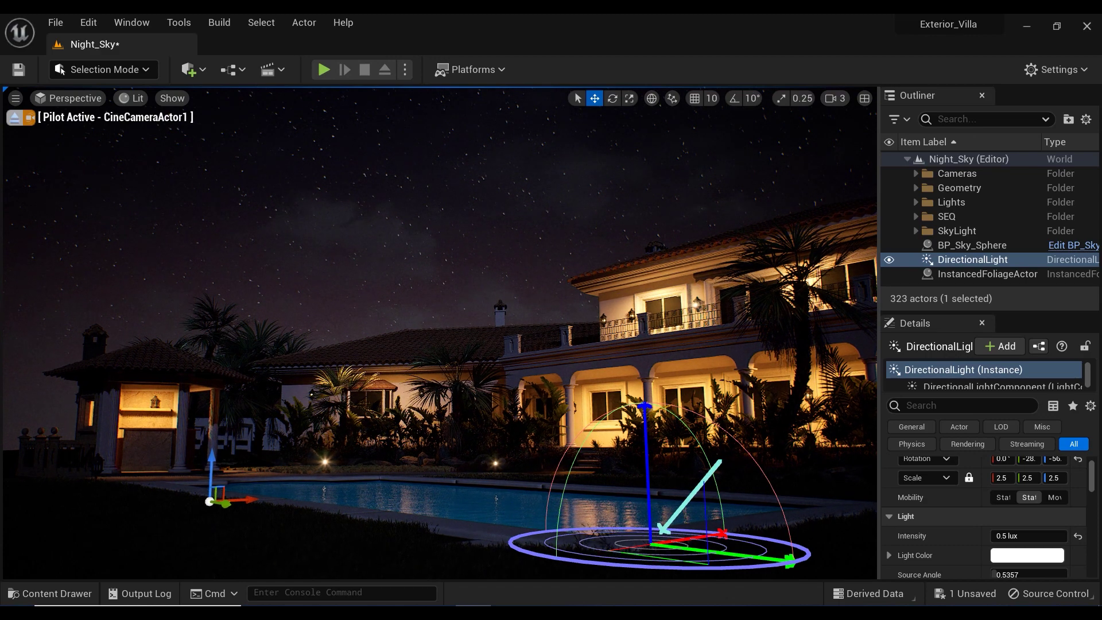
Switch to a slightly reframed CineCameraActor2 view and set BP_Sky_Sphere's Sun Height to about -0.93
left_click(90, 98)
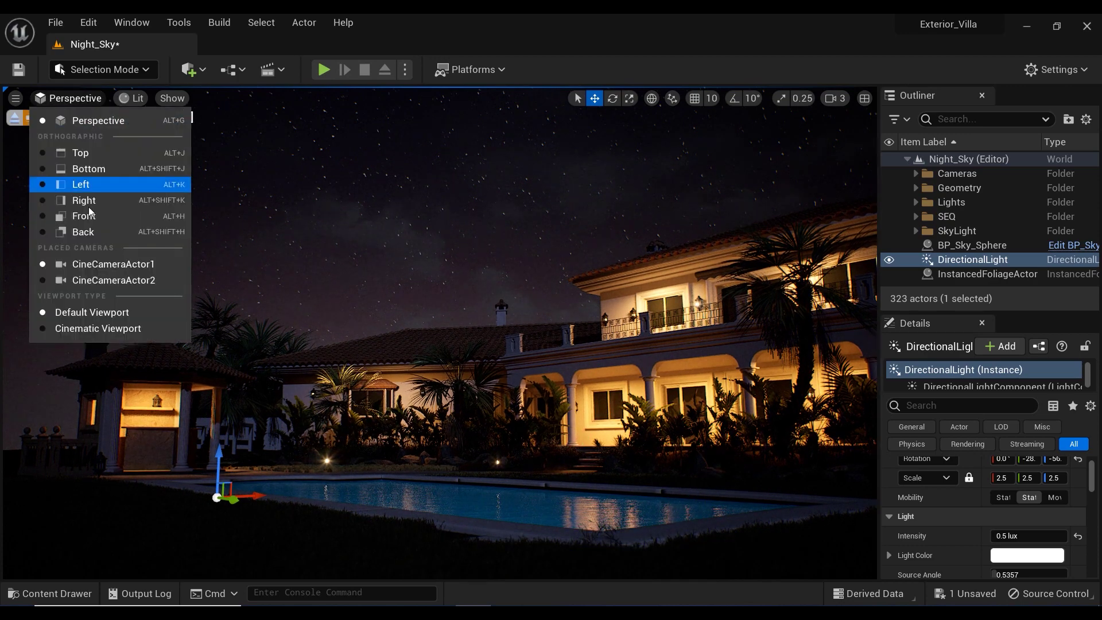
left_click(91, 278)
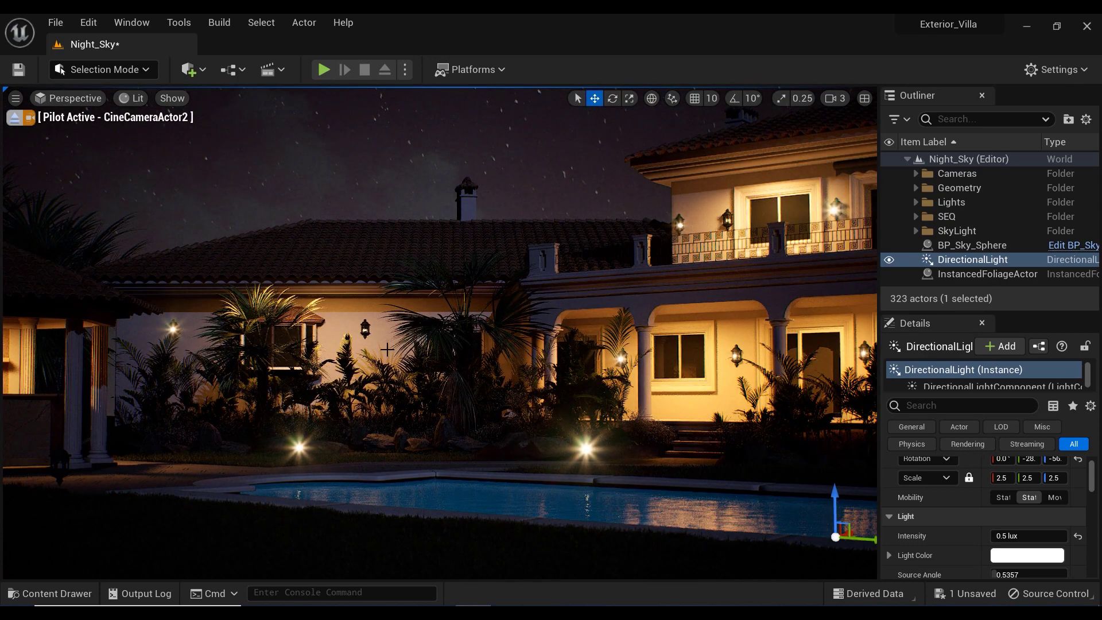
middle_click_drag(439, 332, 478, 313)
right_click_drag(436, 333, 436, 332)
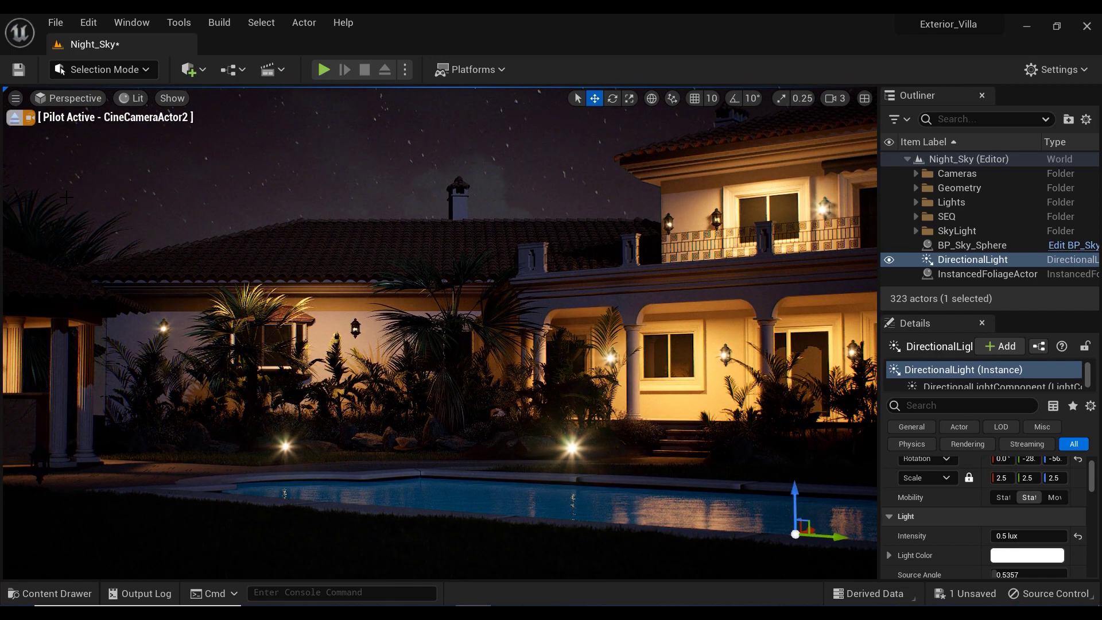
right_click_drag(436, 333, 436, 333)
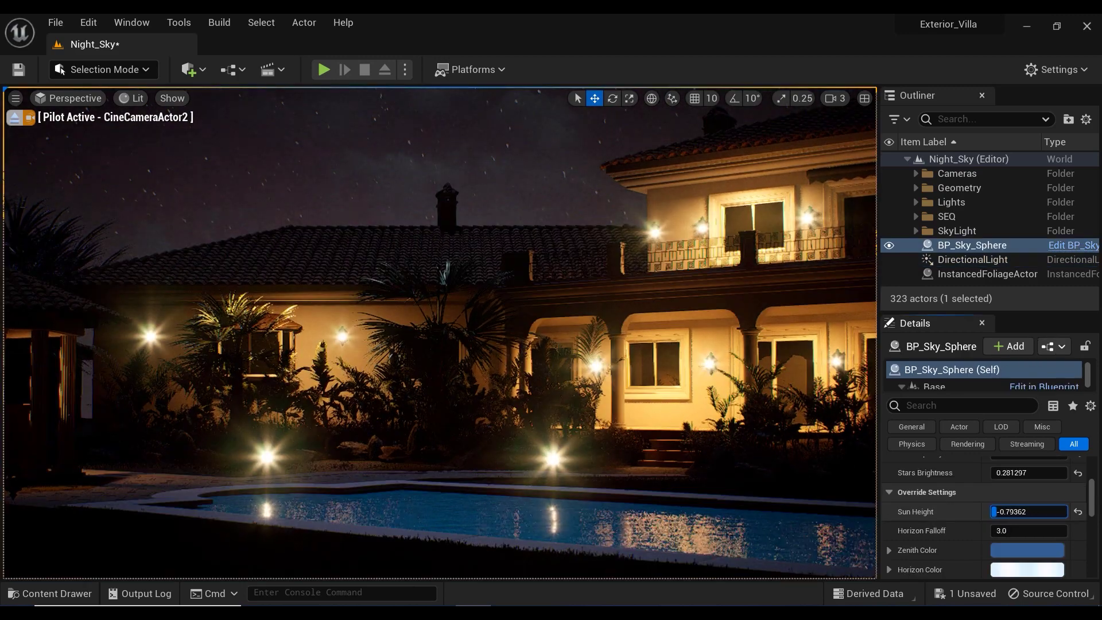
left_click_drag(997, 511, 1028, 511)
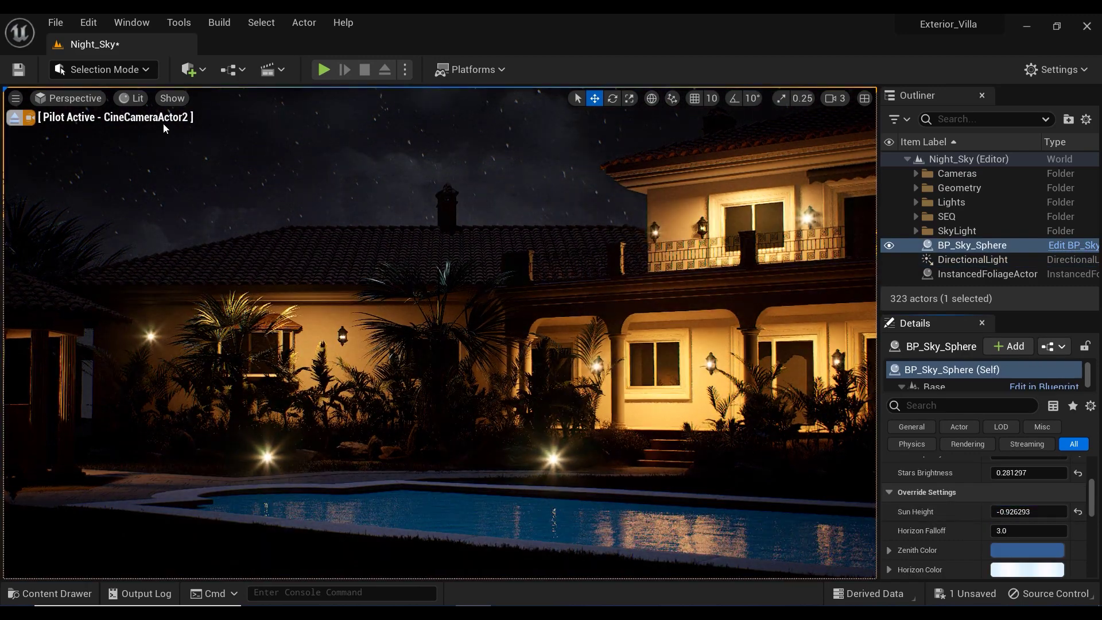
From the CineCameraActor1 view, re-aim the directional light interactively so moonlight falls on the villa facade, roofs and poolside pavilion, and slightly reframe the shot
left_click(86, 99)
left_click(95, 264)
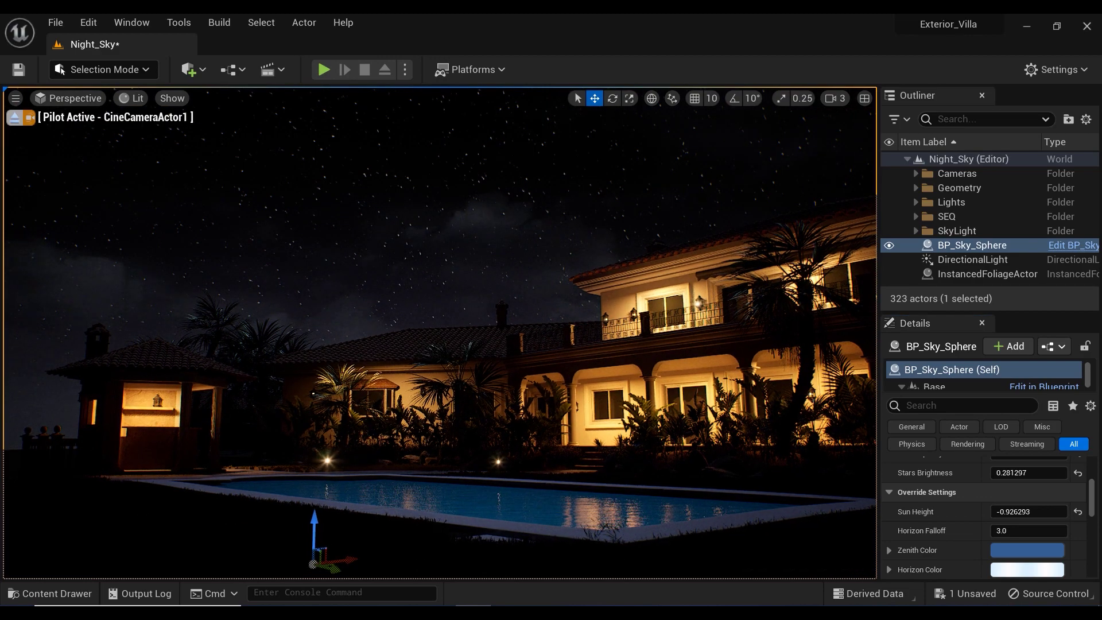
key("ctrl+l")
key("ctrl+l")
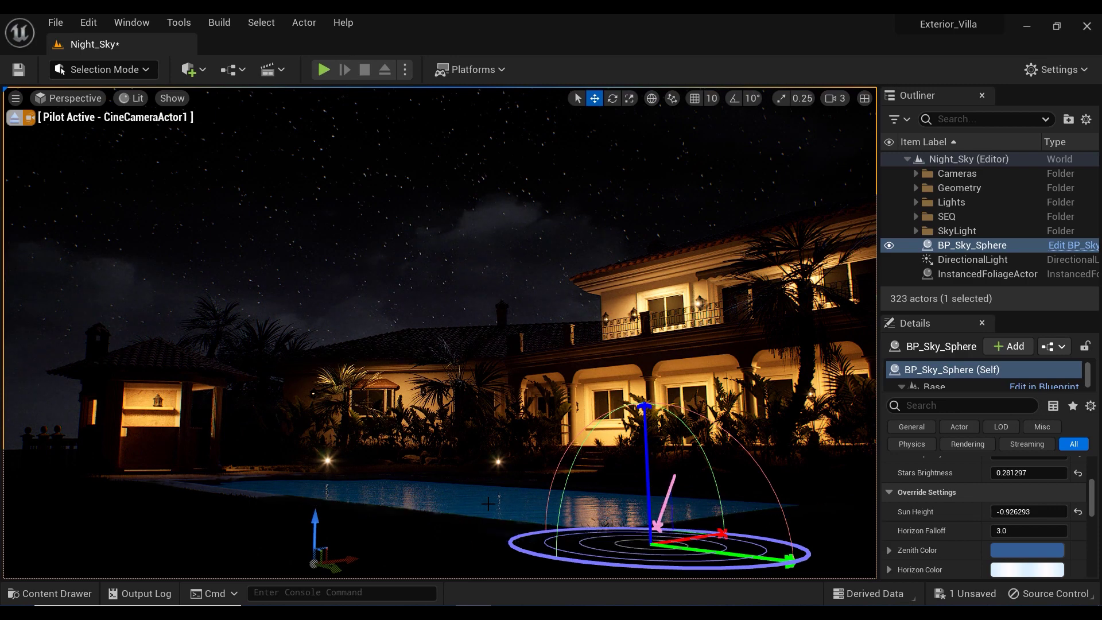
key("ctrl+l")
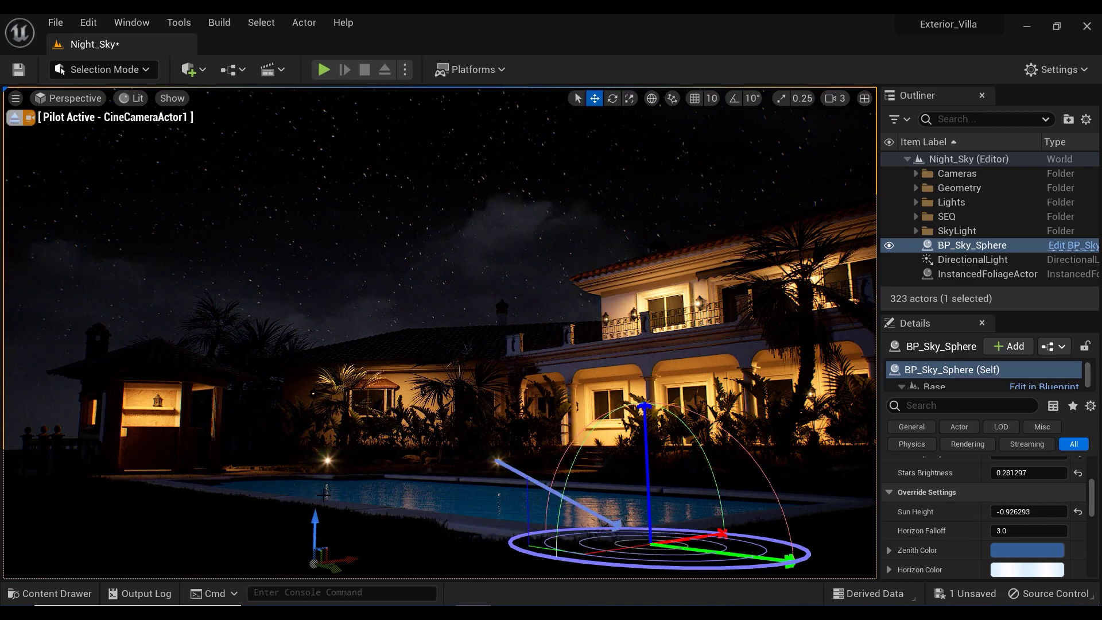
key("ctrl+l")
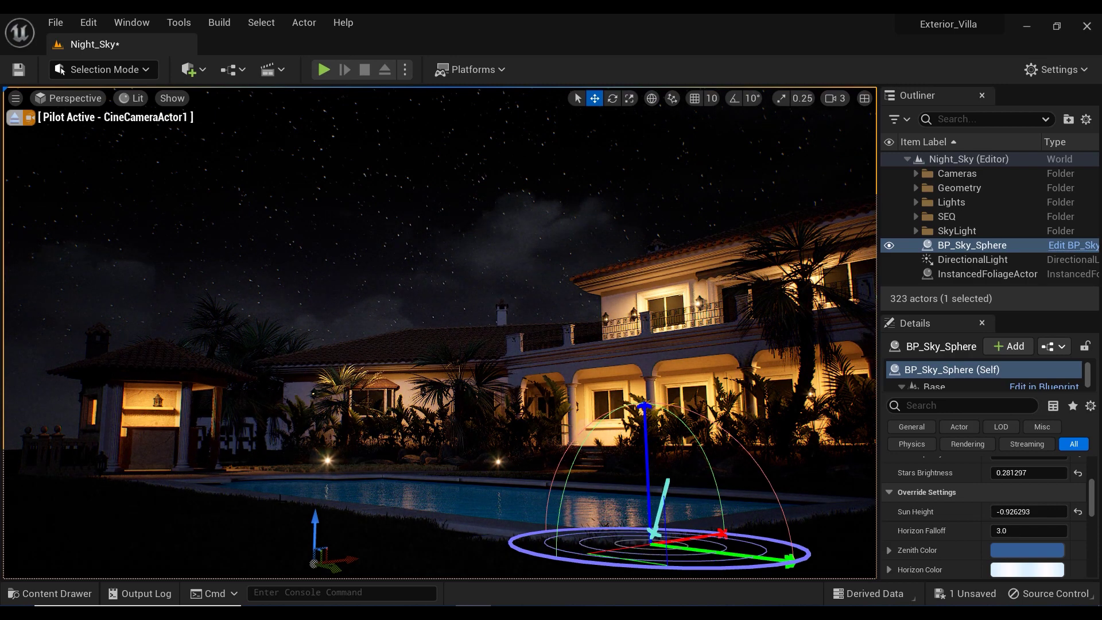
key("ctrl+l")
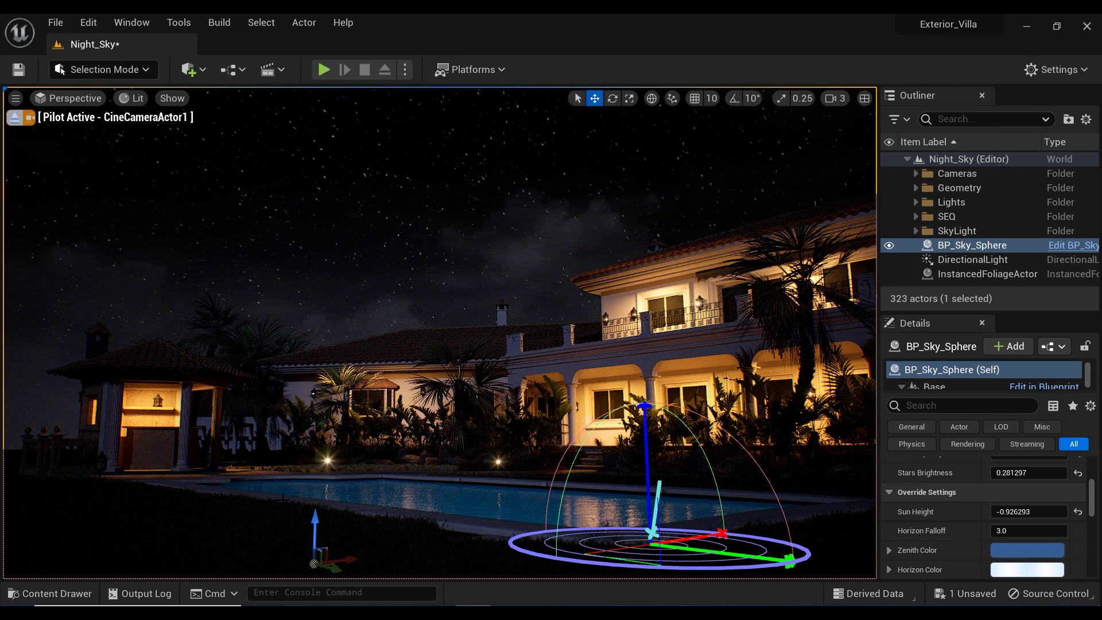
mouse_move(281, 498)
middle_mouse_down()
mouse_move(271, 498)
mouse_move(292, 502)
middle_mouse_up()
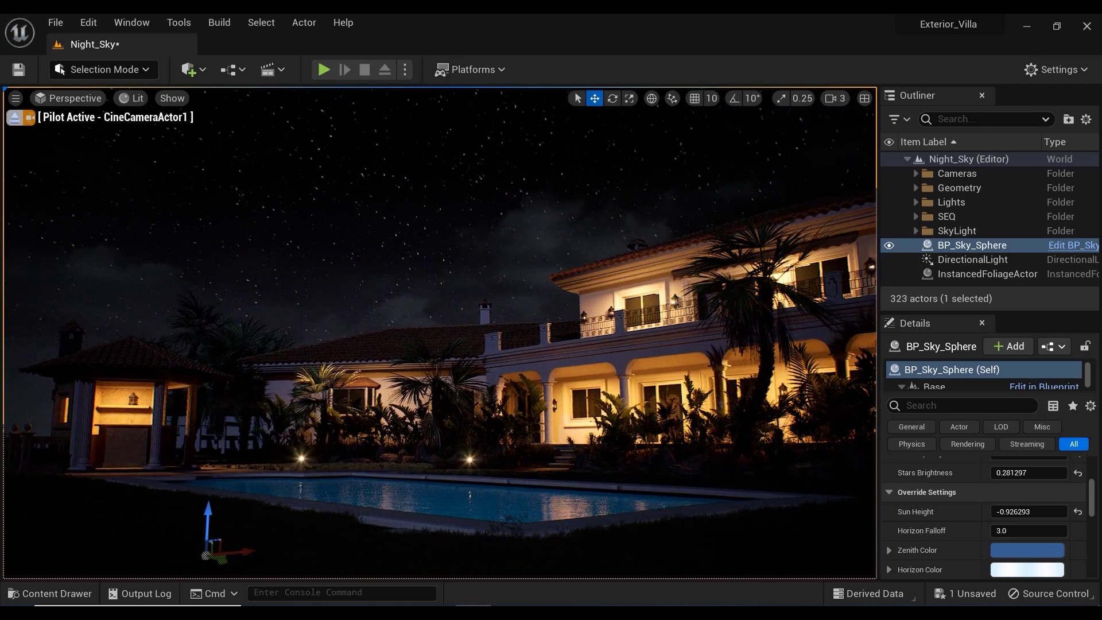